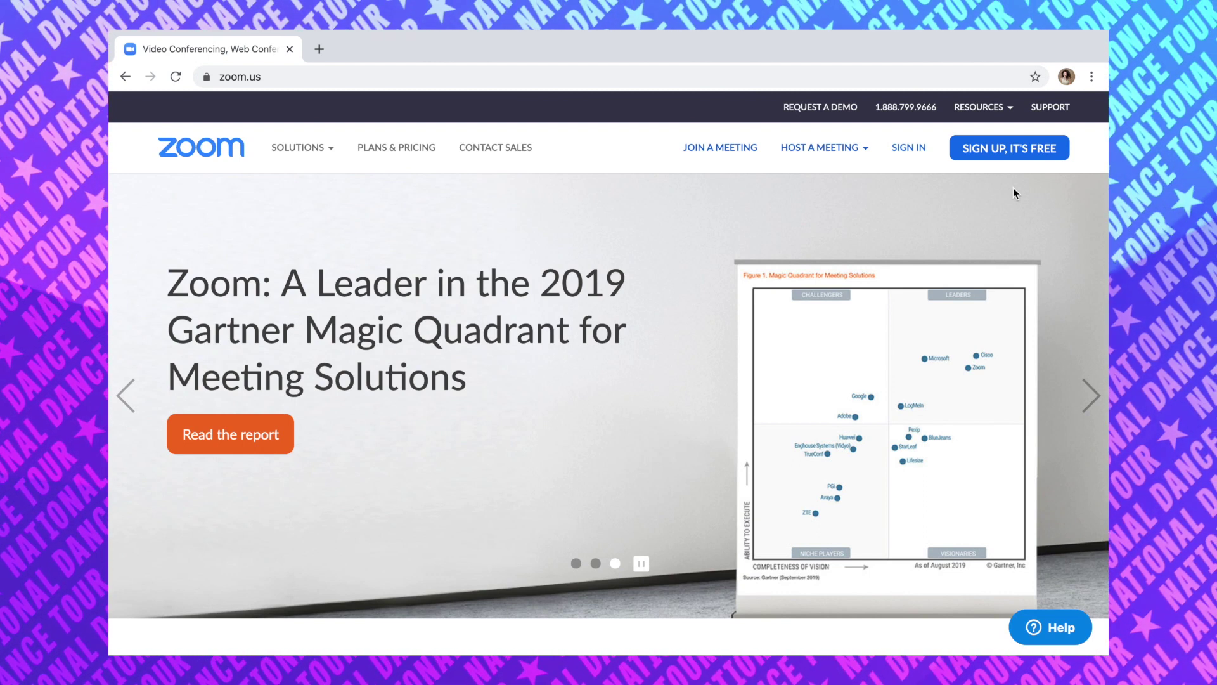
Step: On the Sign In page, fill in the saved account e-mail and type the account password
click(911, 147)
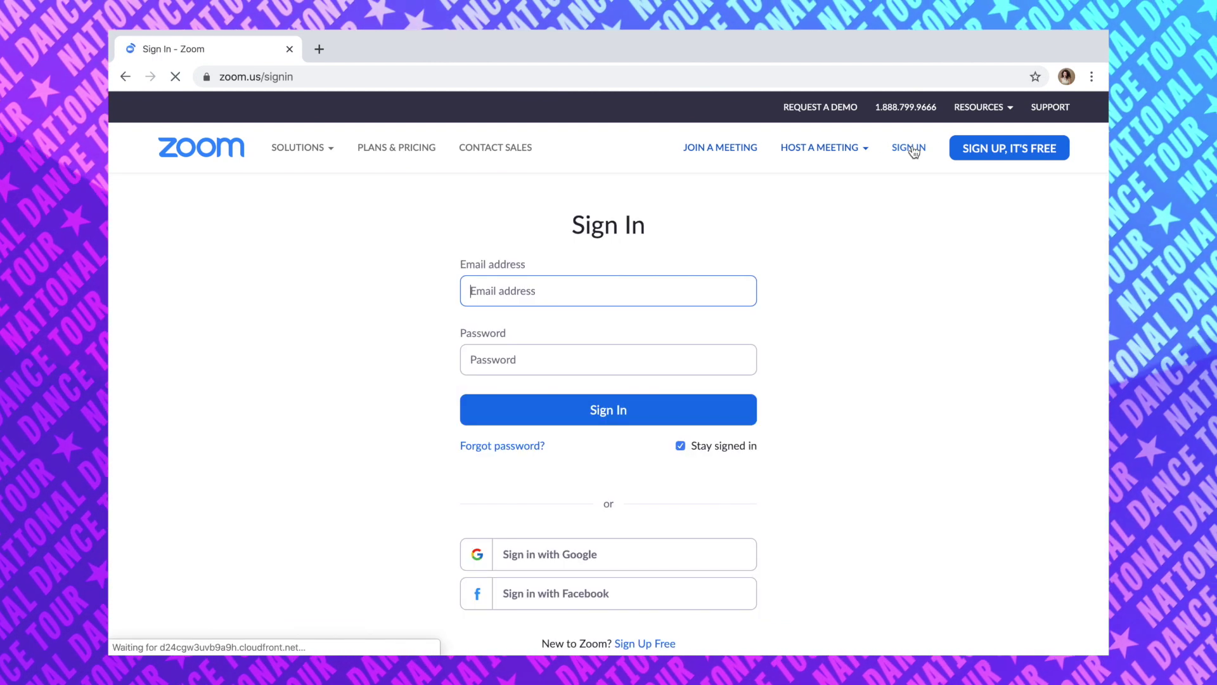
text(mo)
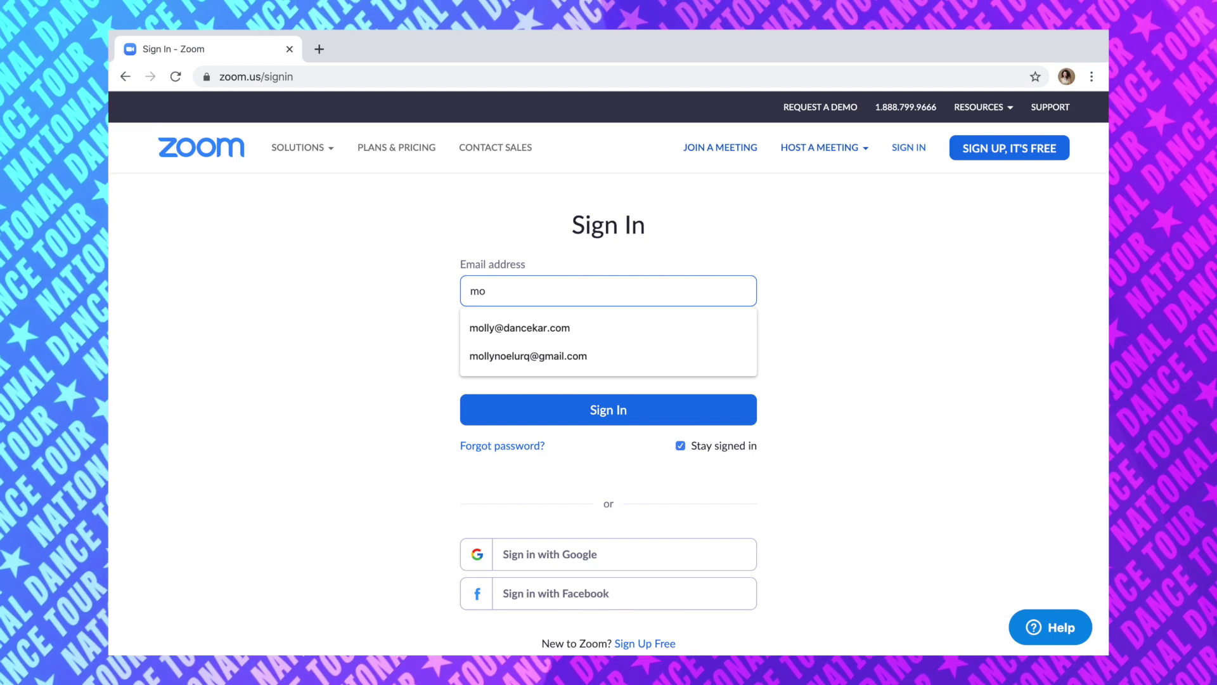
click(538, 330)
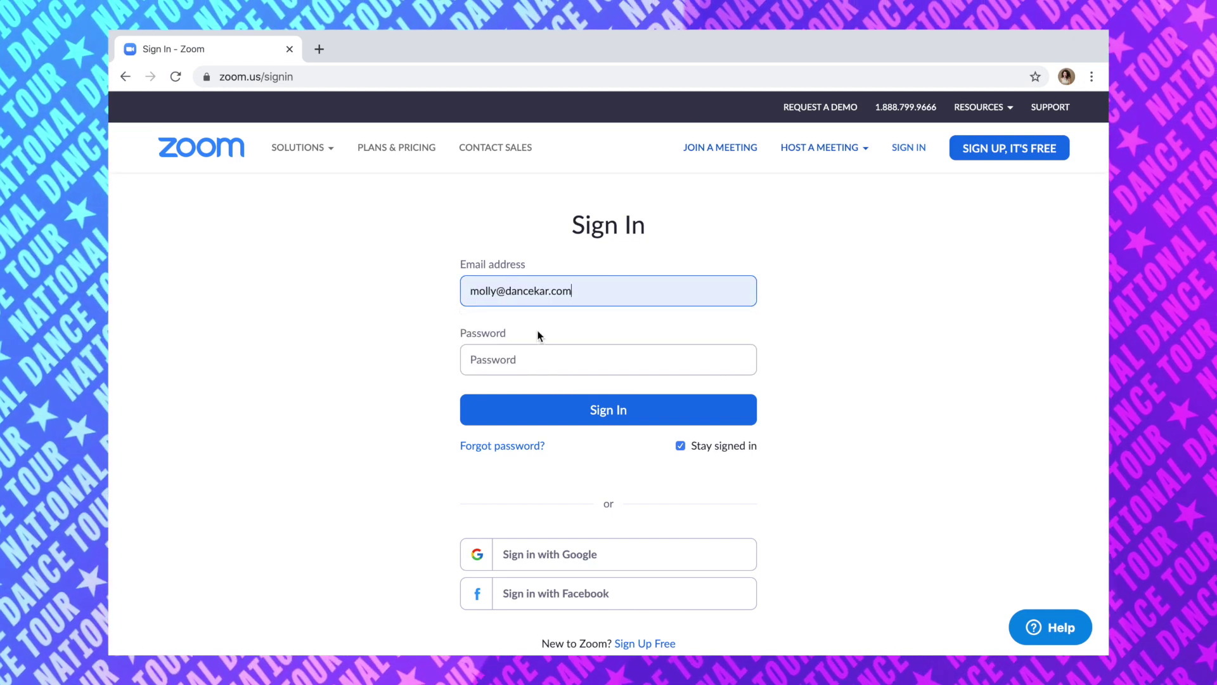
click(527, 361)
text(•••••••••••)
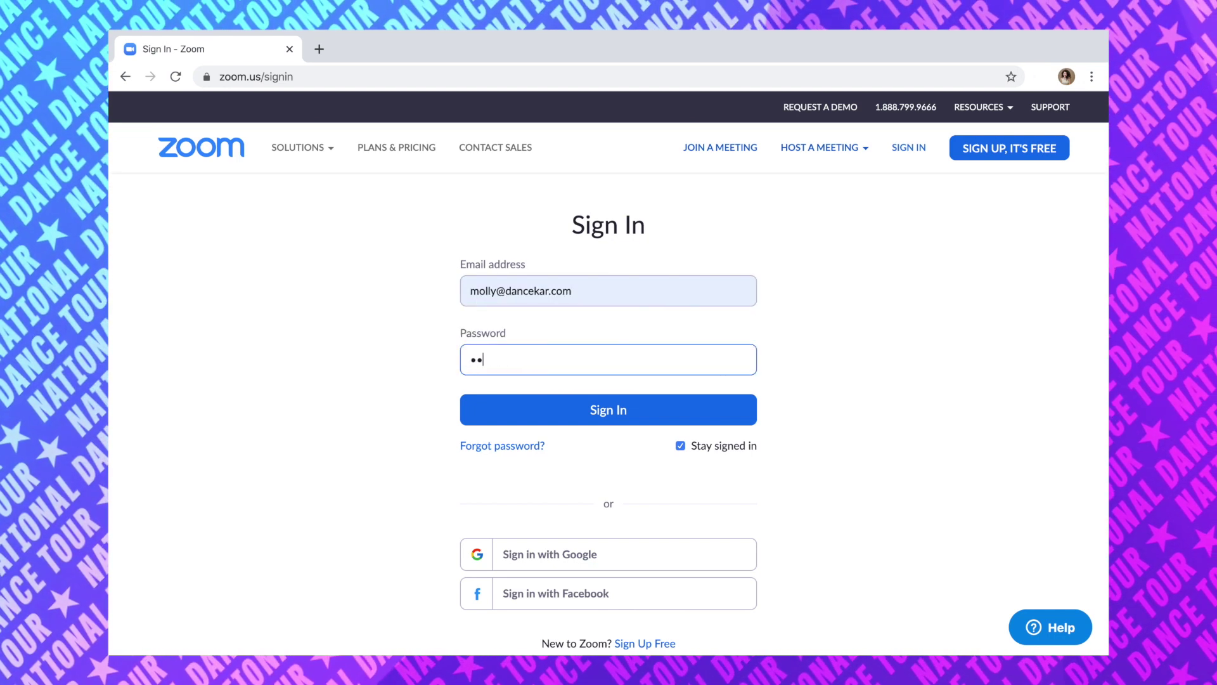
text(•••)
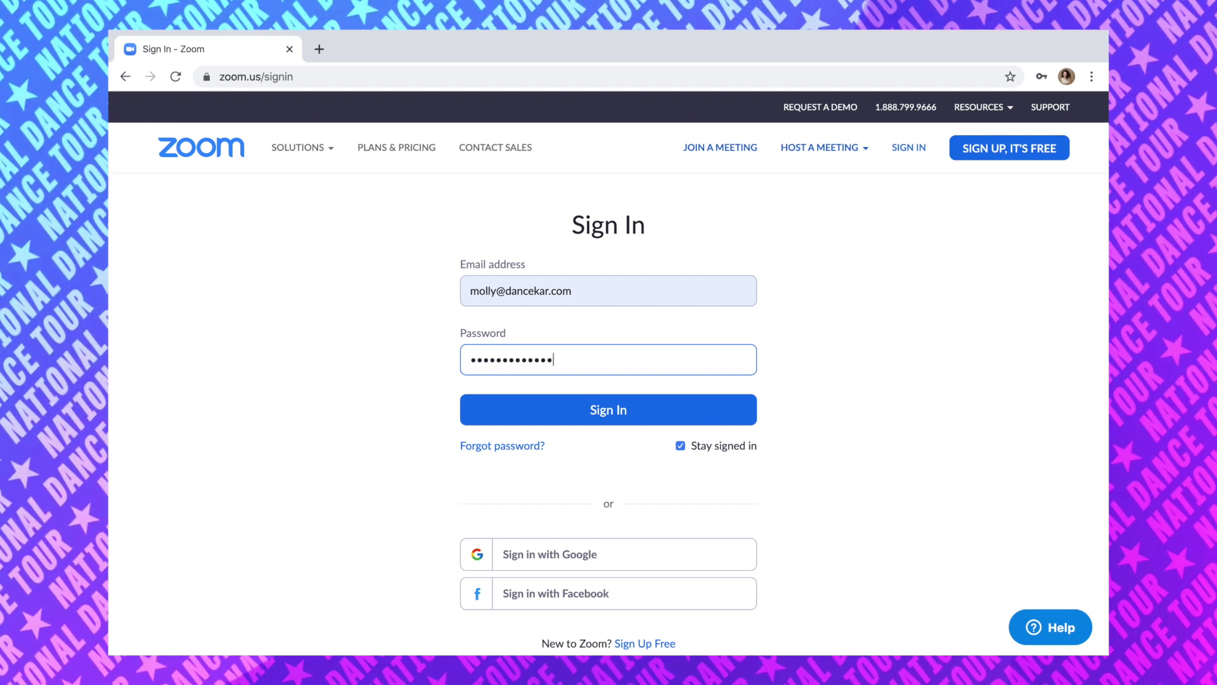
Step: Submit the sign-in and browse the Upcoming Meetings list on the Meetings page
key(Return)
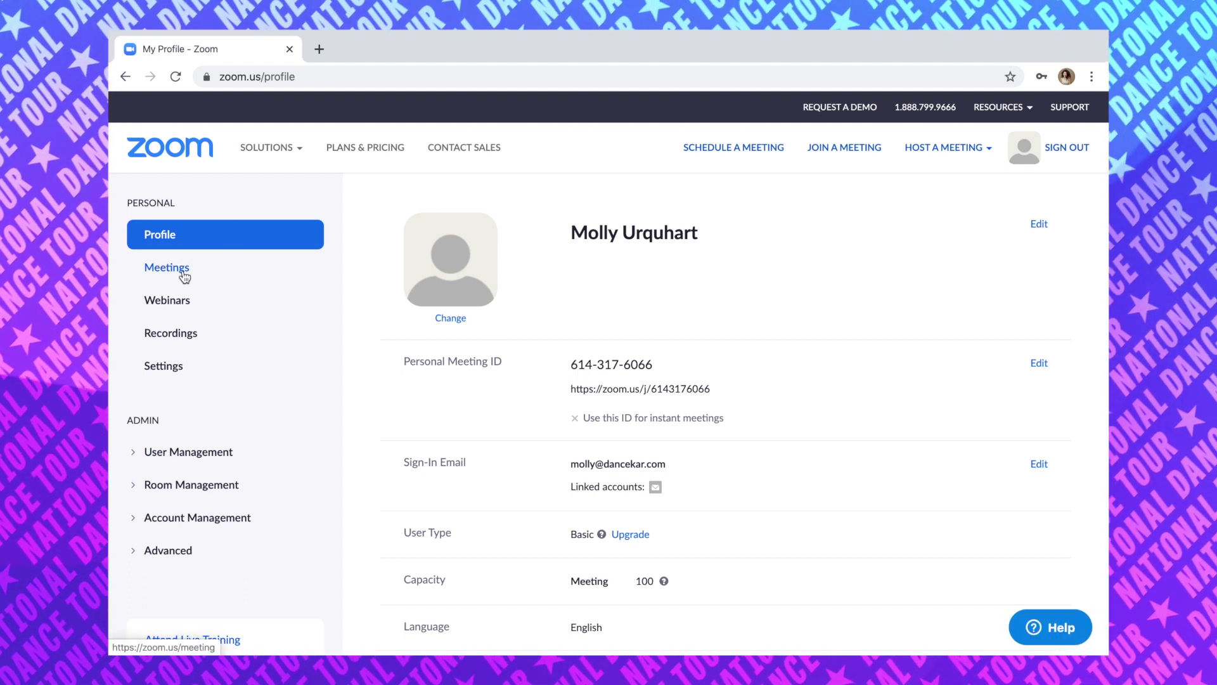
click(183, 274)
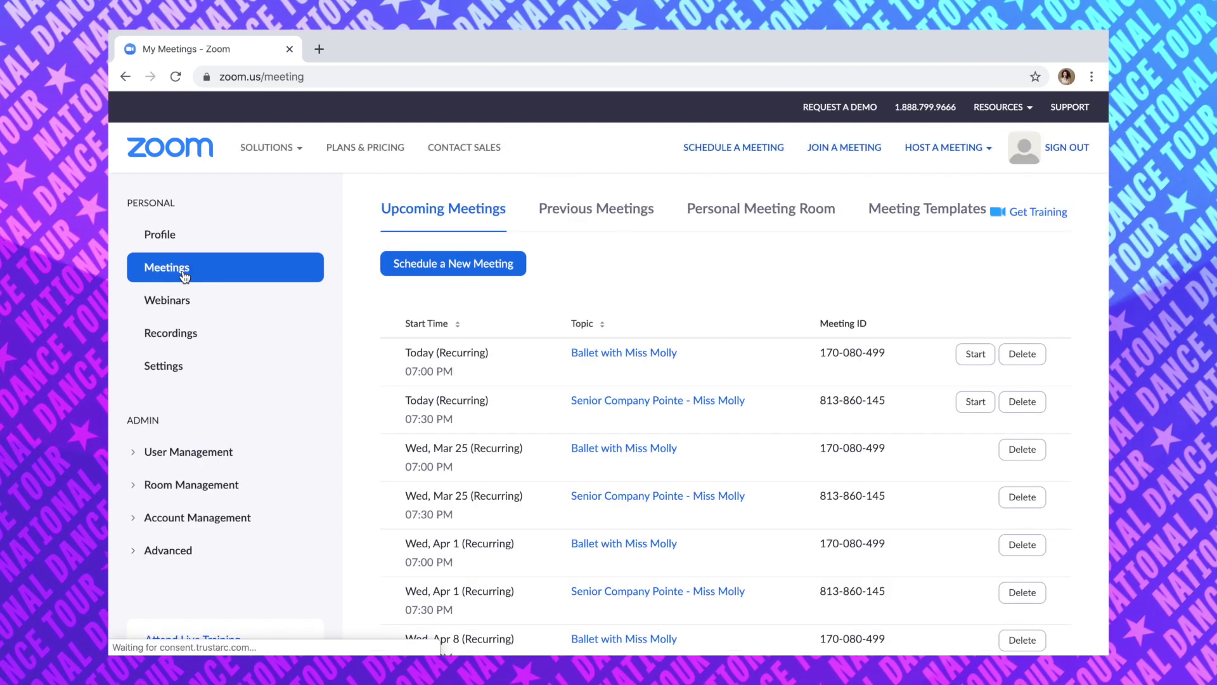
scroll(603, 492, down, 3)
scroll(604, 492, up, 2)
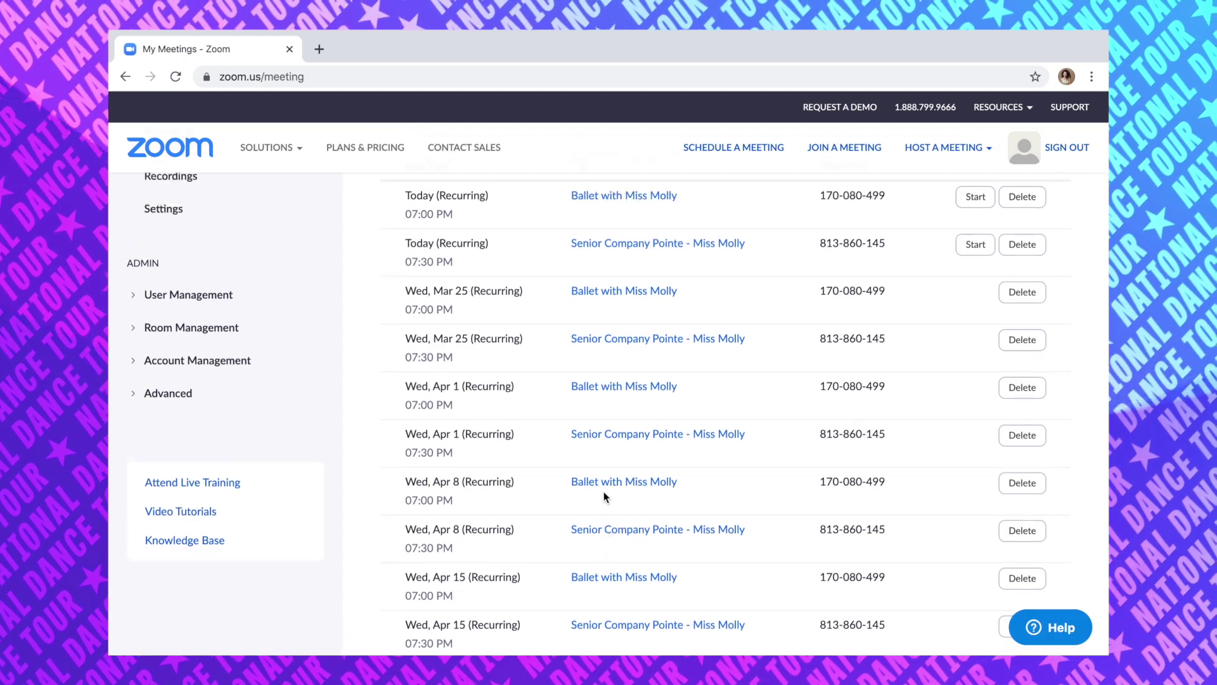
scroll(584, 436, up, 2)
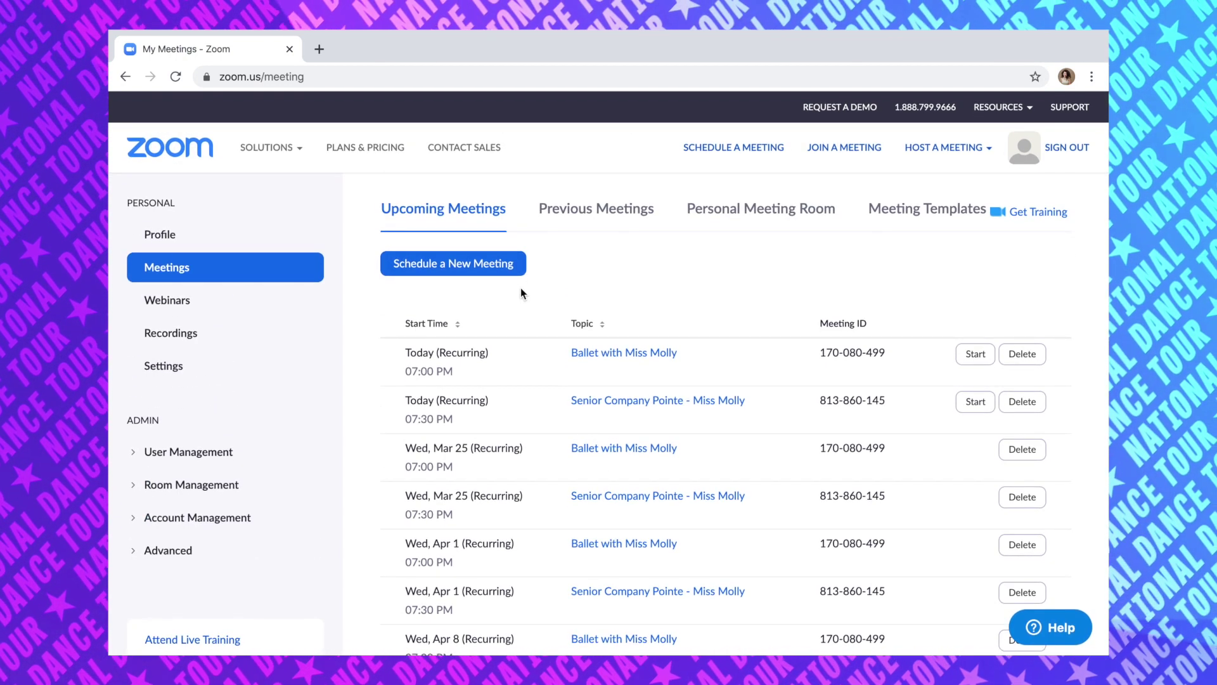
Step: Schedule a new meeting titled 'Mini Co. Ballet' followed by the teacher's name
click(498, 269)
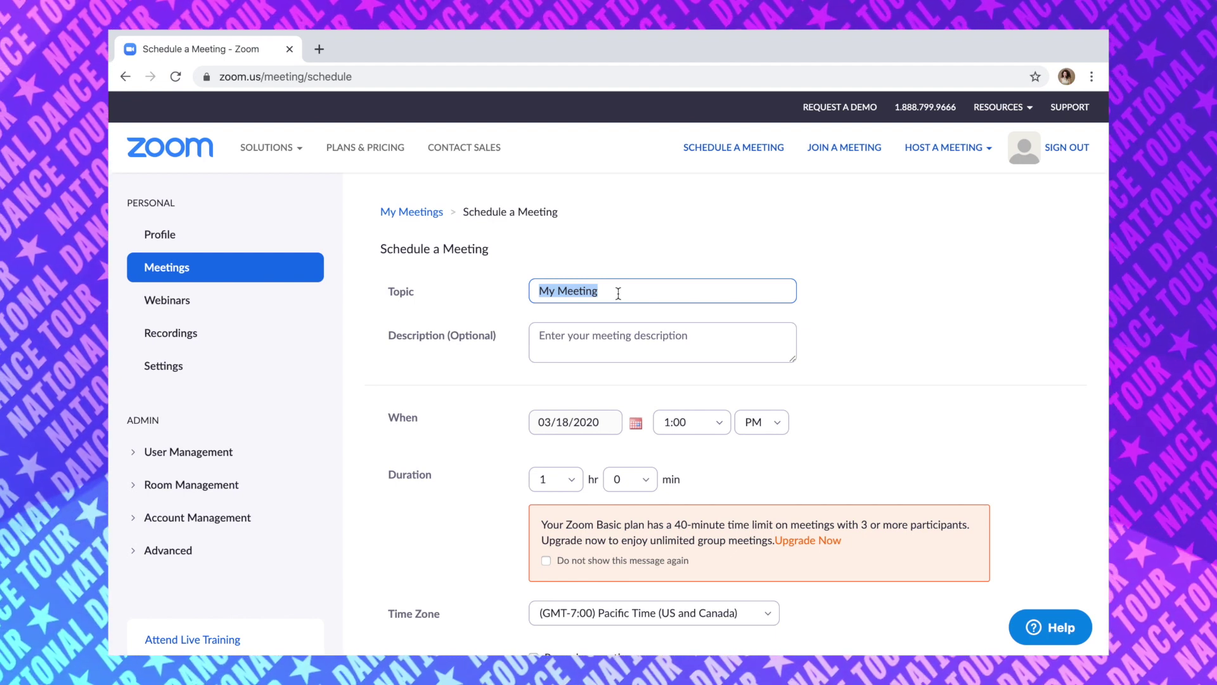
text(Mini cCo)
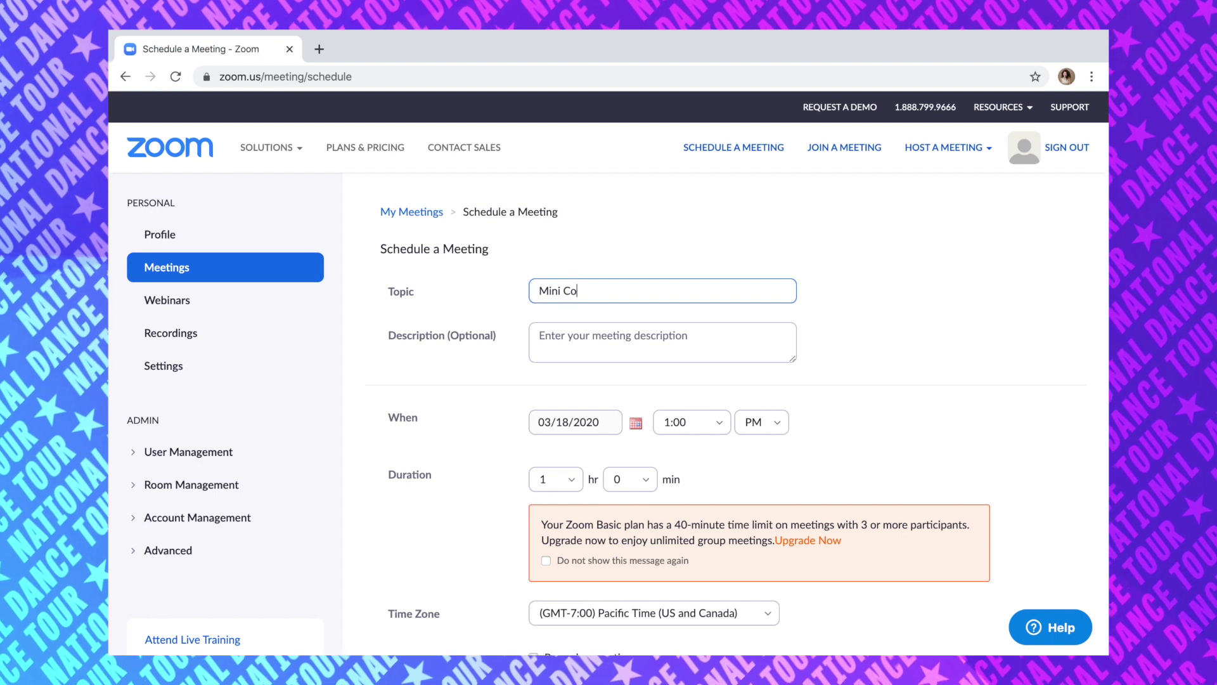
text(. Ballet)
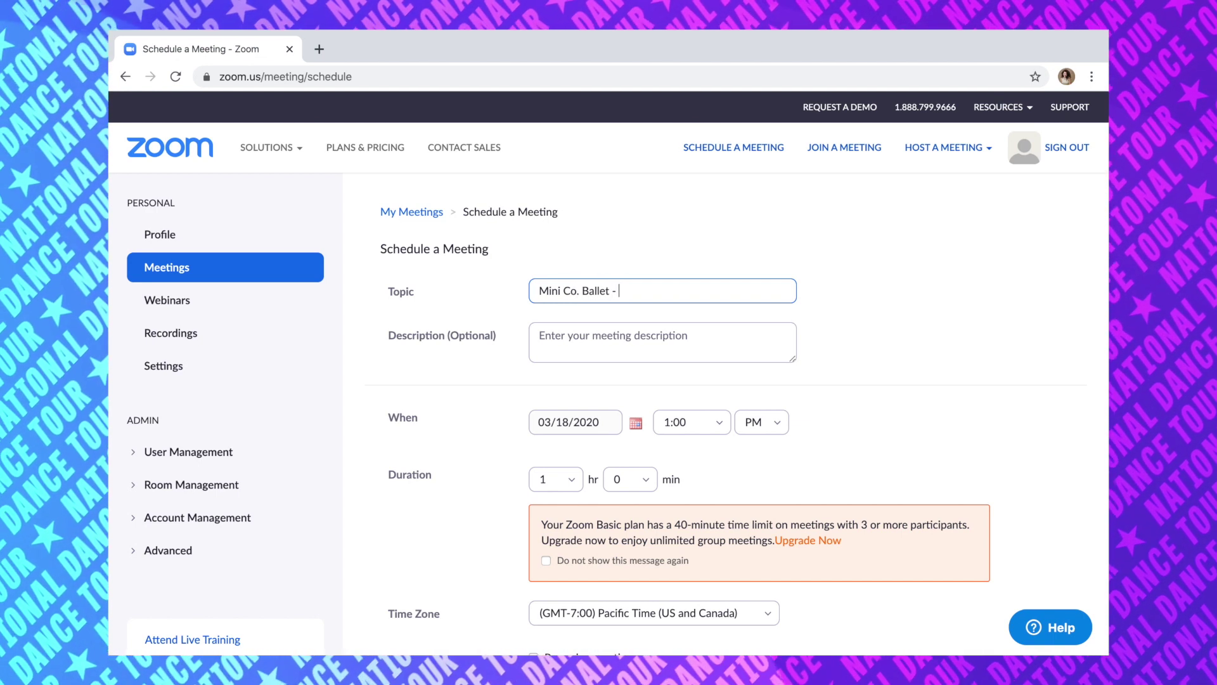
text( - Miss M)
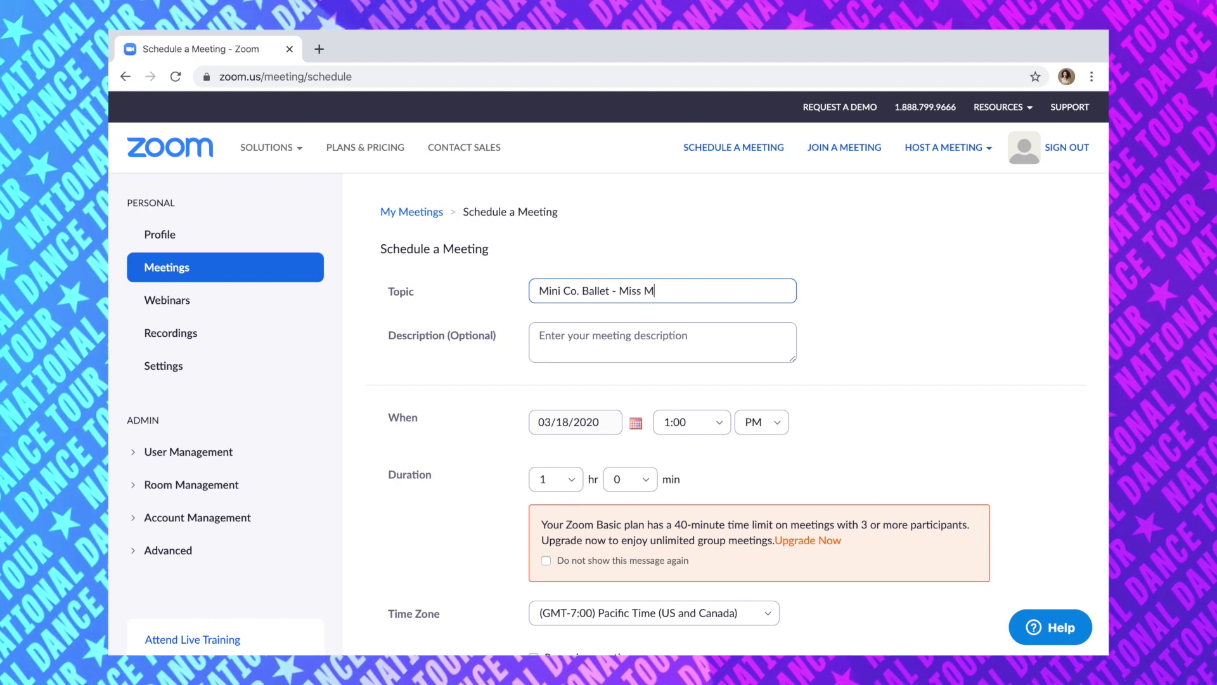
text(olly)
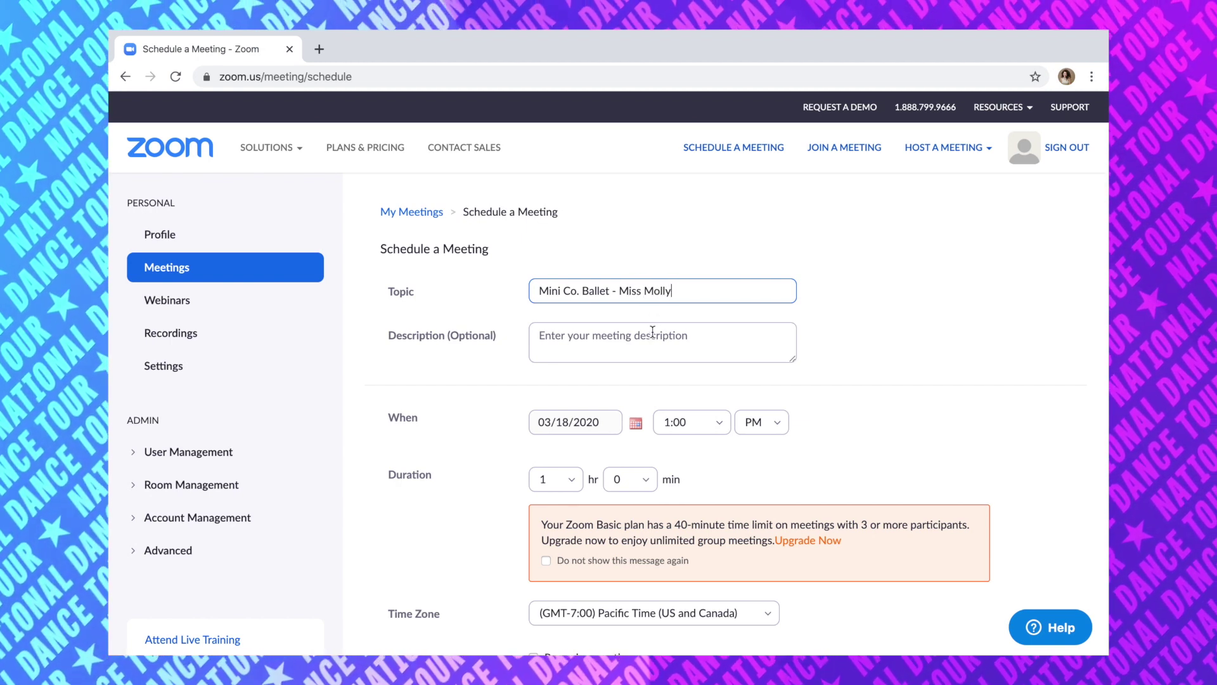
scroll(653, 332, down, 1)
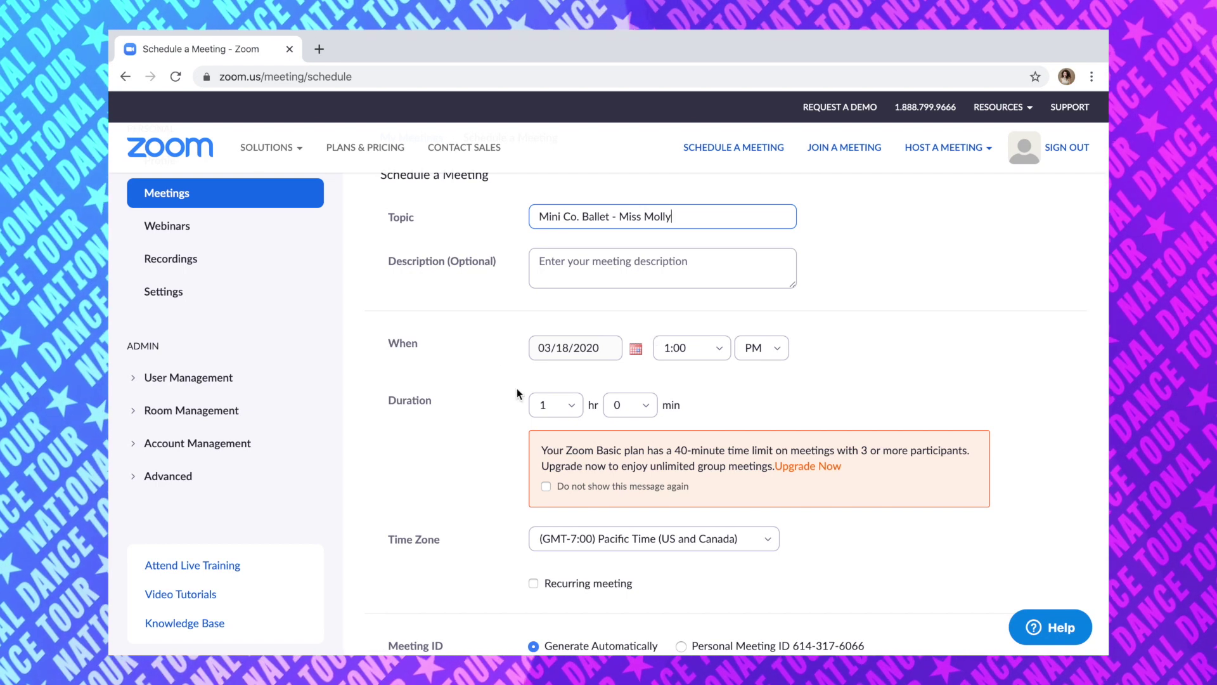
Step: Set the meeting date to 03/23/2020 with a 4:00 PM start time
click(635, 353)
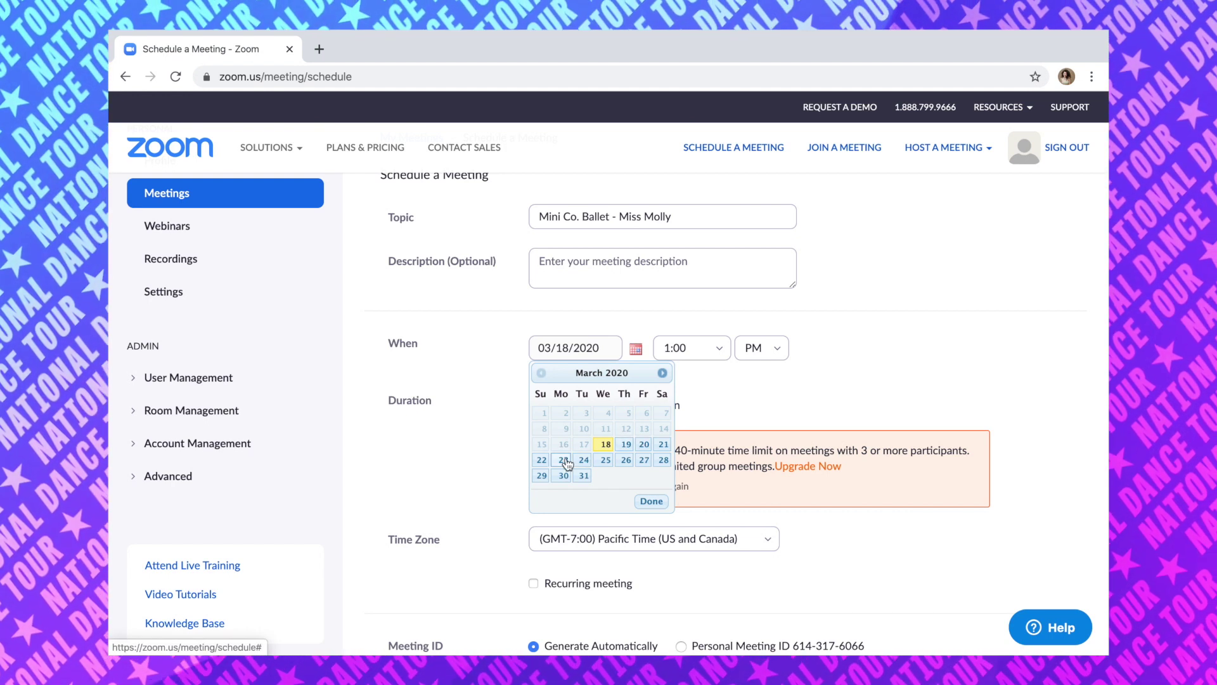
click(564, 461)
click(720, 356)
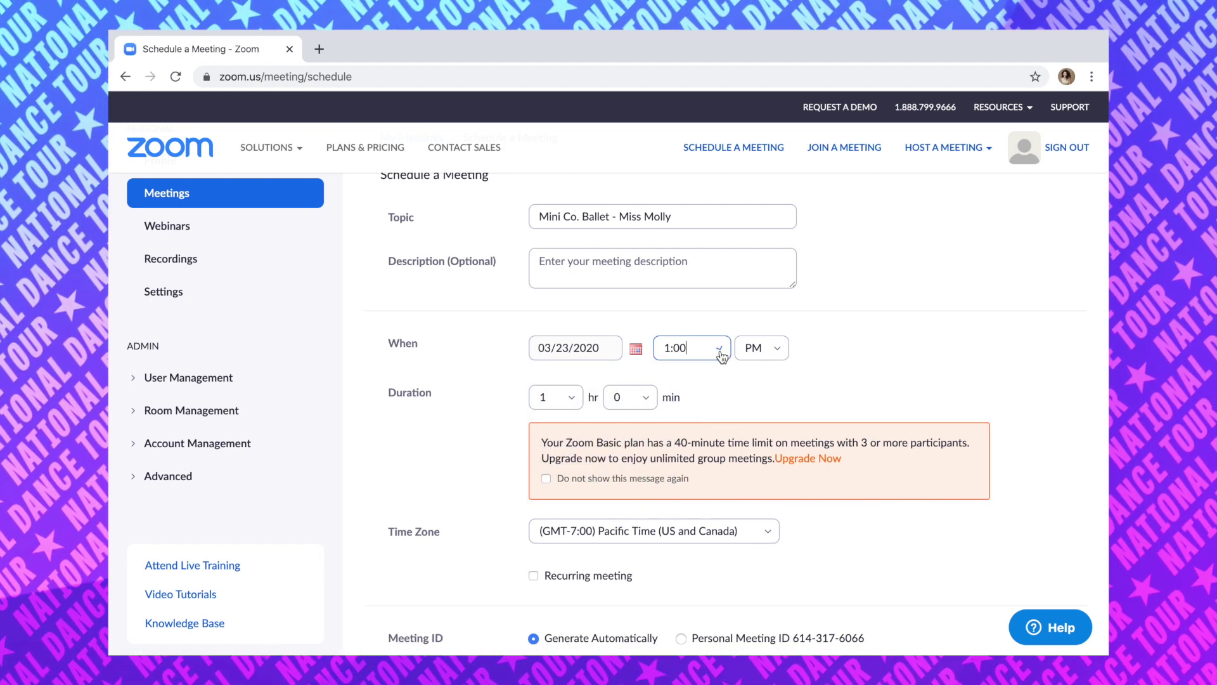
scroll(688, 460, down, 2)
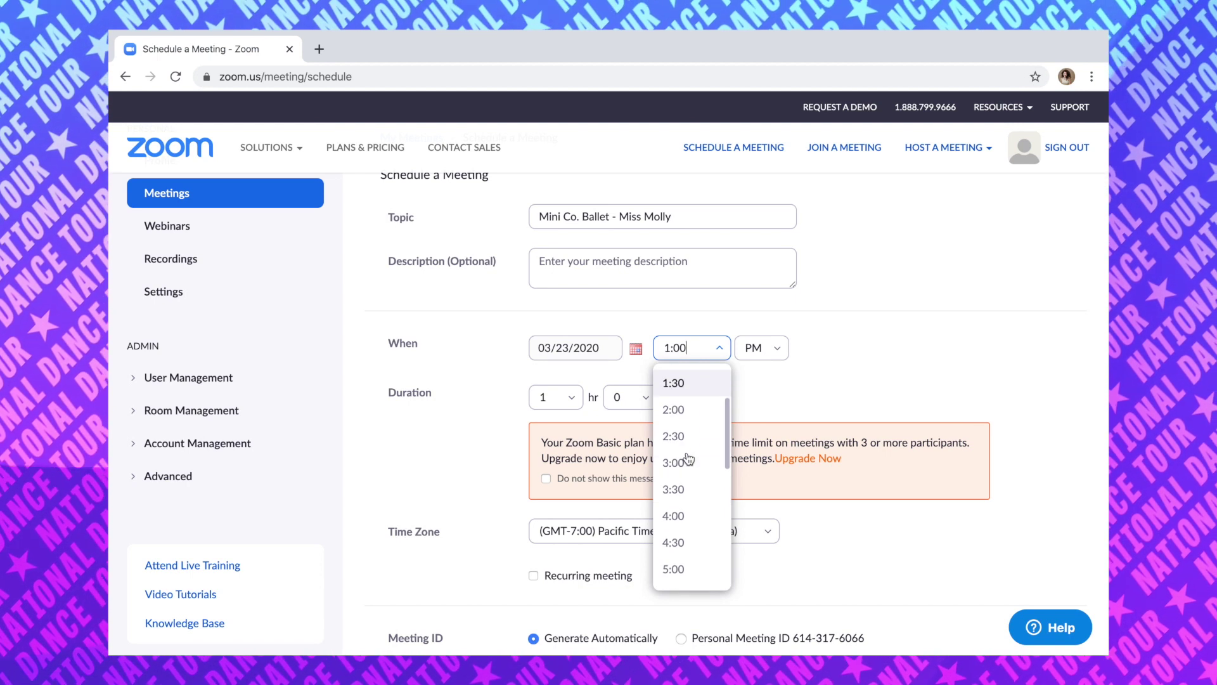
click(678, 515)
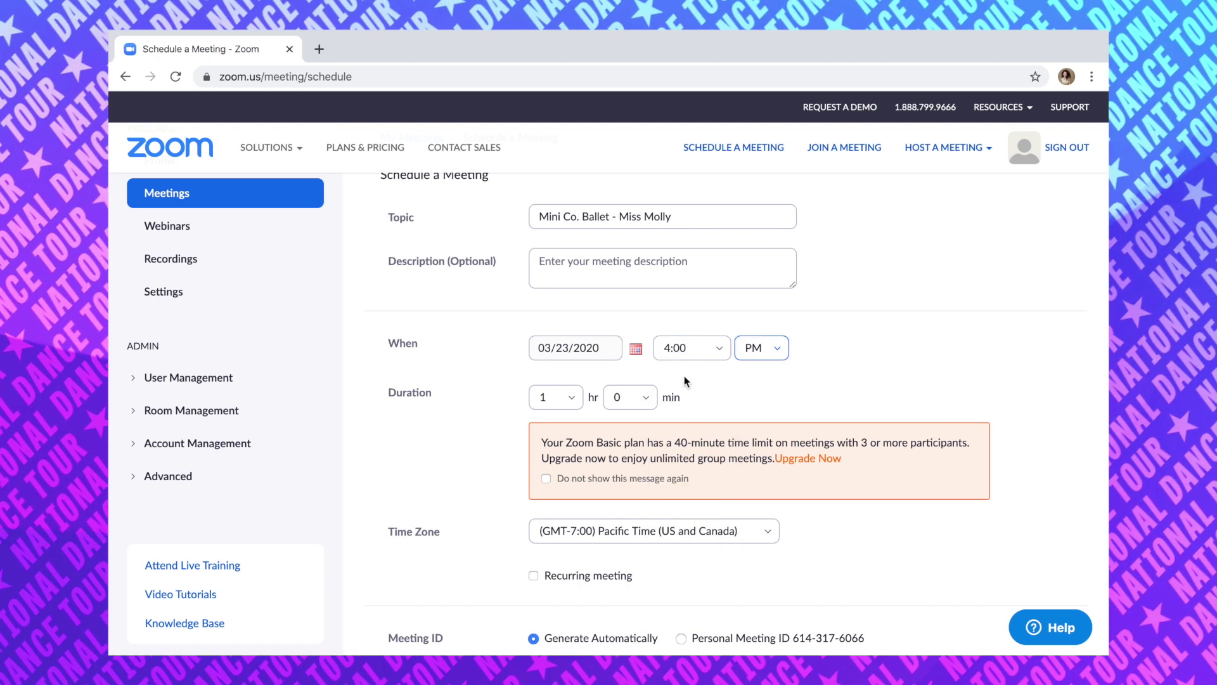
Step: Set the duration to 1 hr 0 min and keep Pacific Time (US and Canada) time zone
click(571, 398)
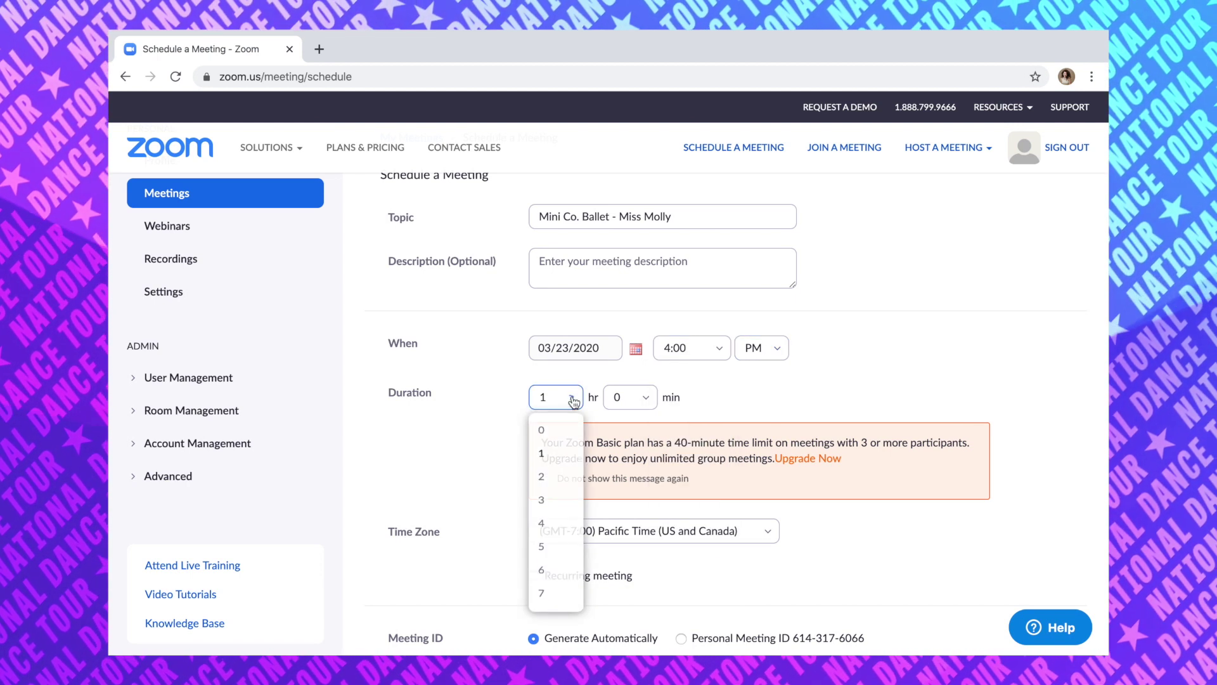
scroll(556, 599, down, 3)
scroll(556, 600, up, 3)
click(547, 466)
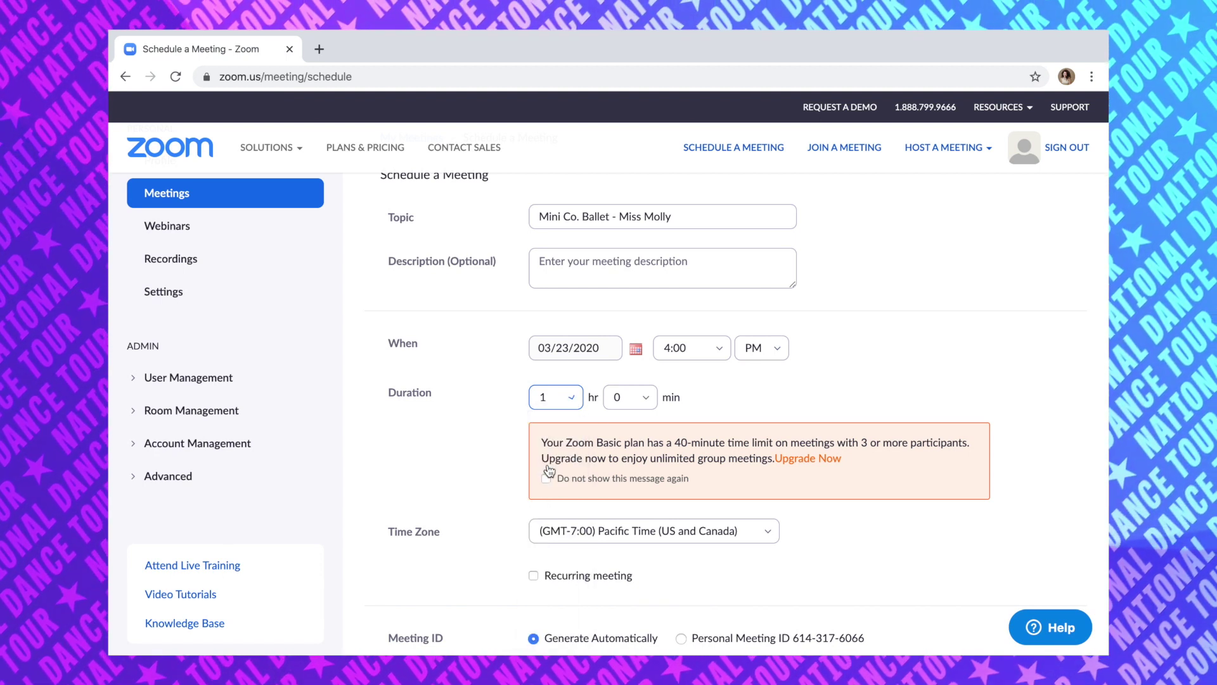
click(573, 399)
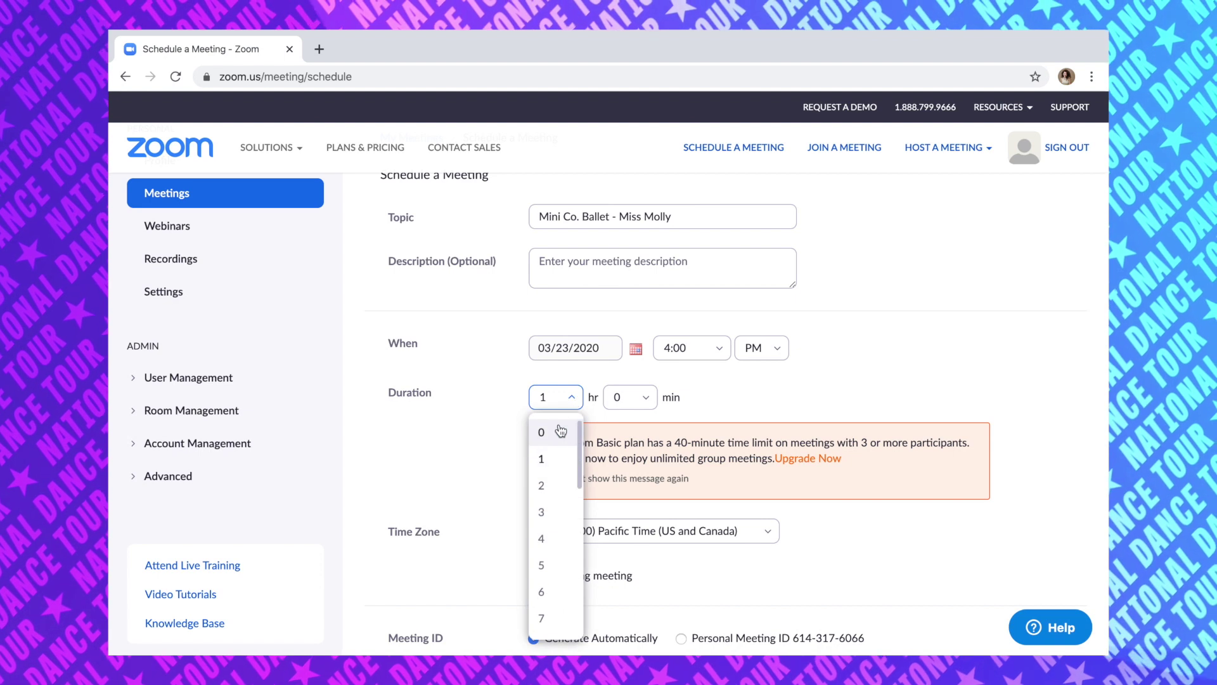
click(552, 426)
click(643, 401)
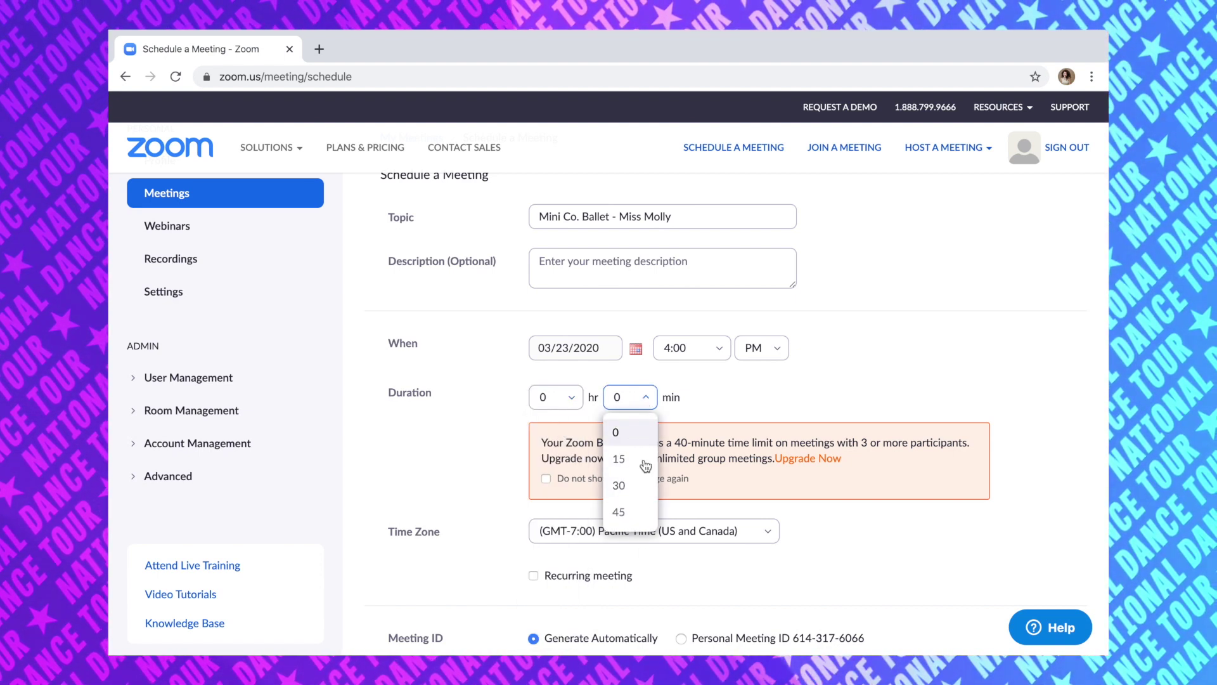
click(649, 399)
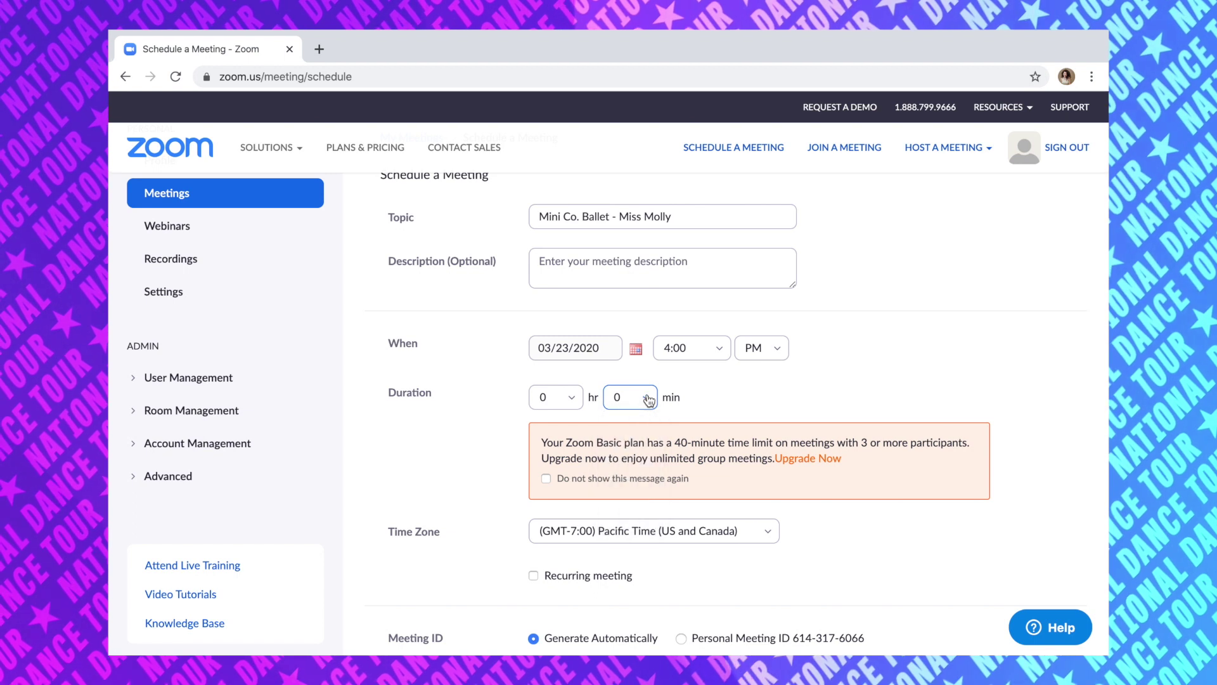
click(570, 398)
click(550, 459)
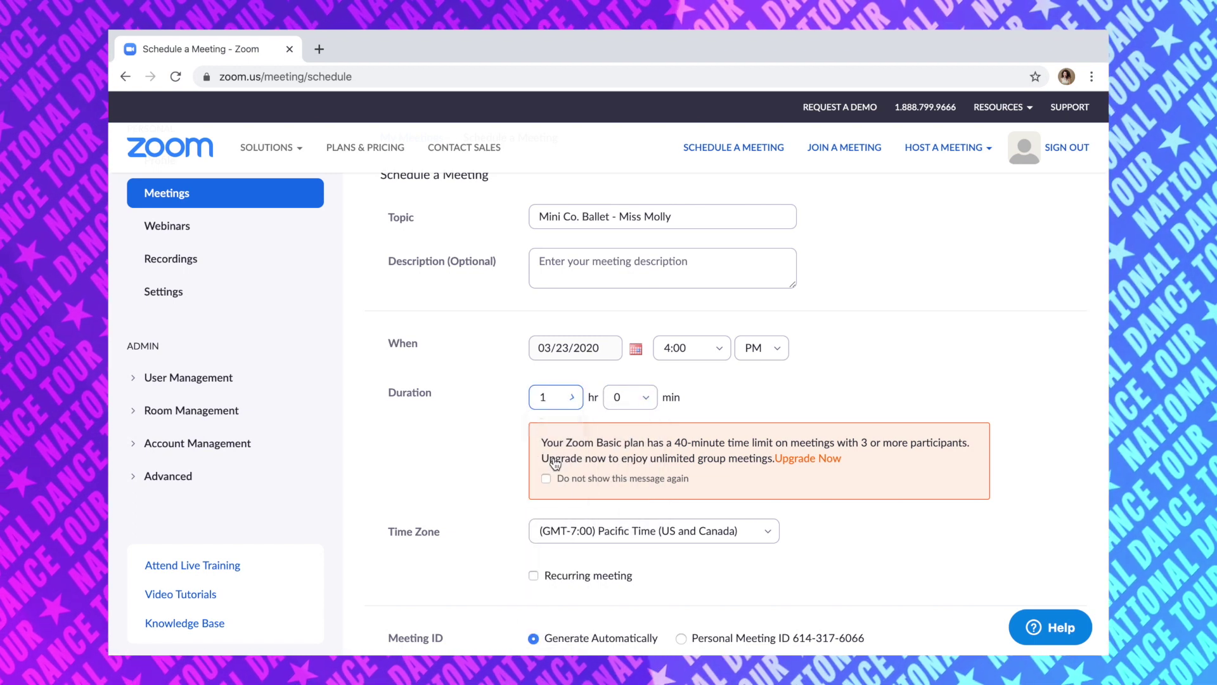
click(707, 530)
click(709, 531)
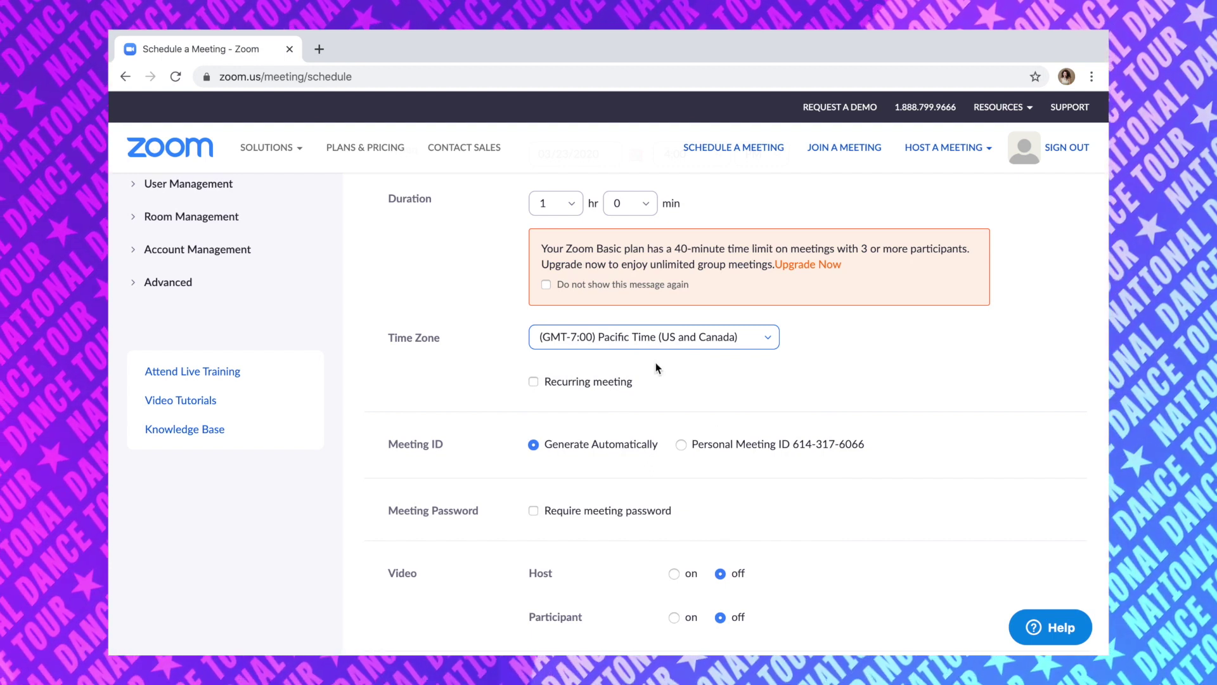
Step: Make the meeting recur weekly on Mondays, ending 04/06/2020 after 3 occurrences
click(551, 379)
scroll(717, 436, down, 1)
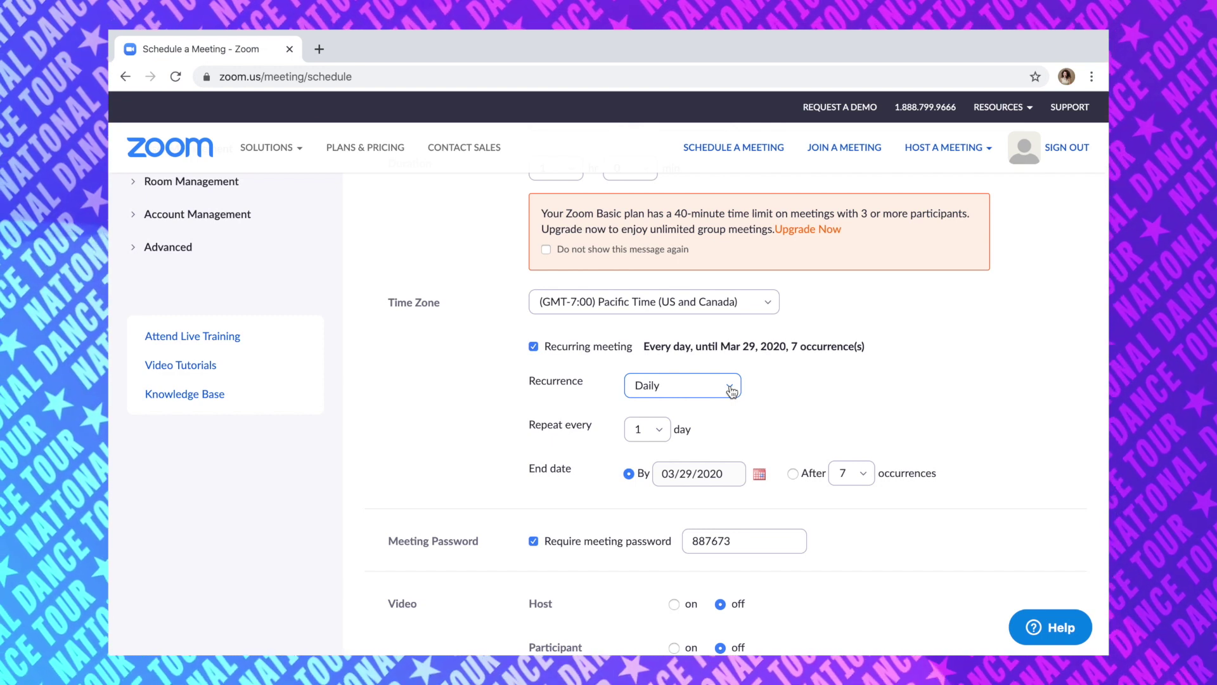
click(732, 391)
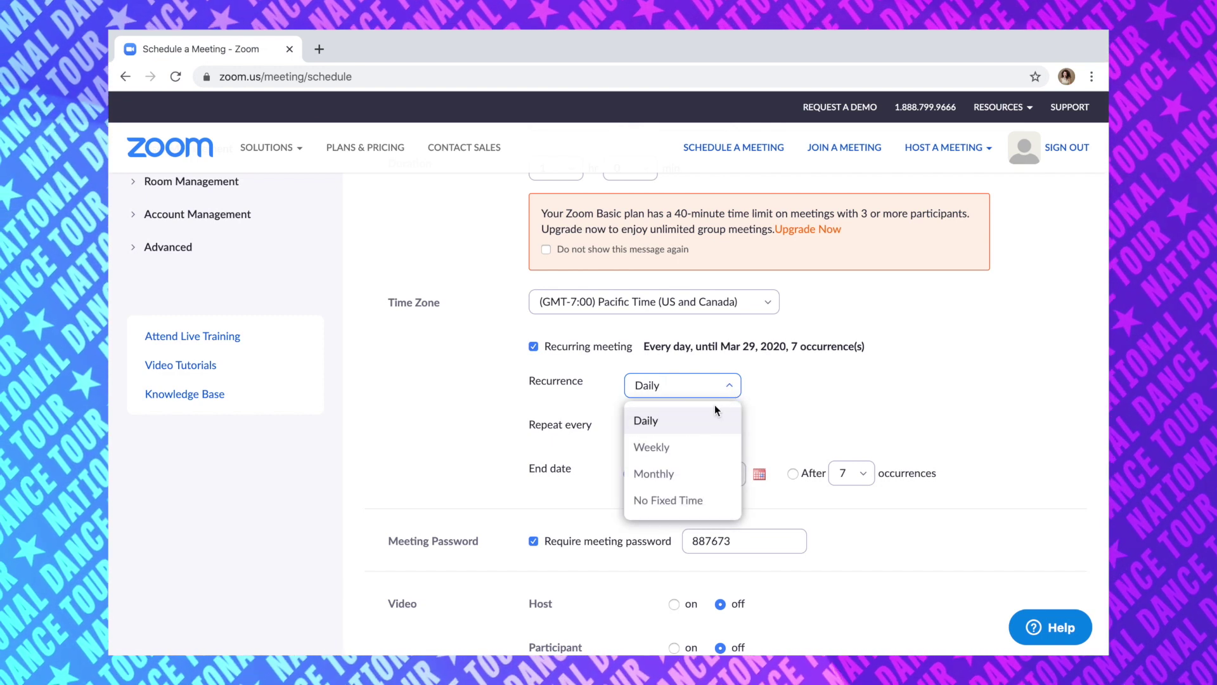
click(702, 452)
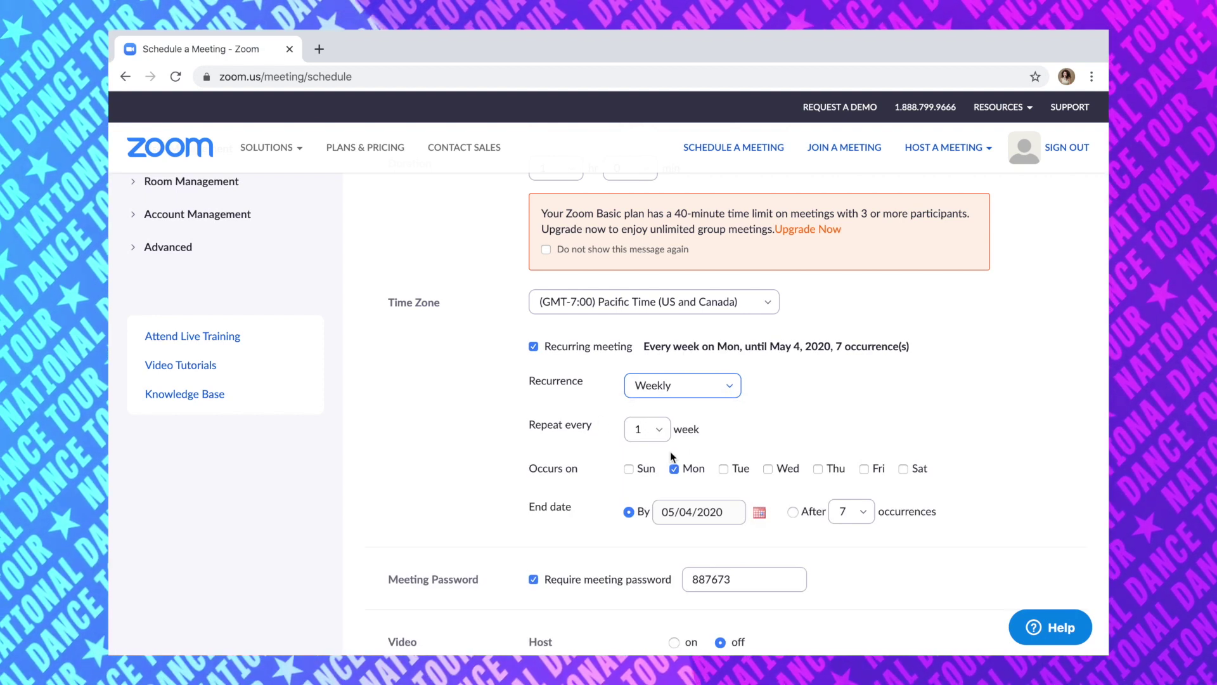
click(630, 510)
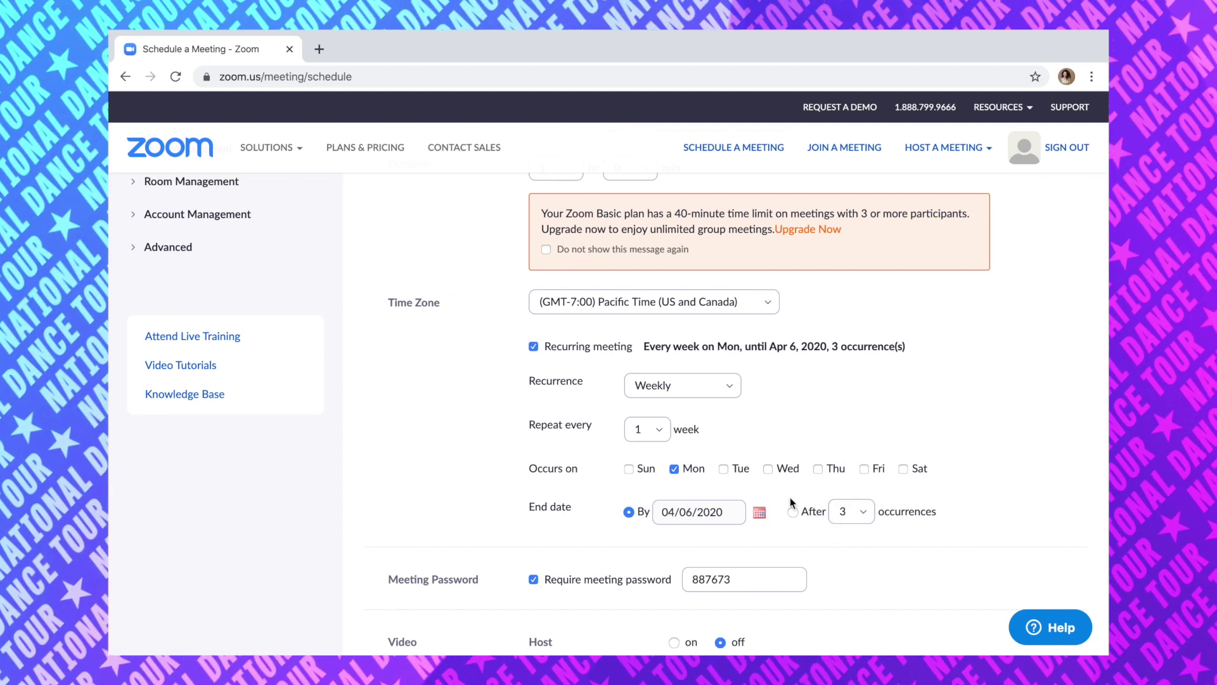
Step: Turn off the meeting password requirement and set host and participant video to on
scroll(771, 542, down, 2)
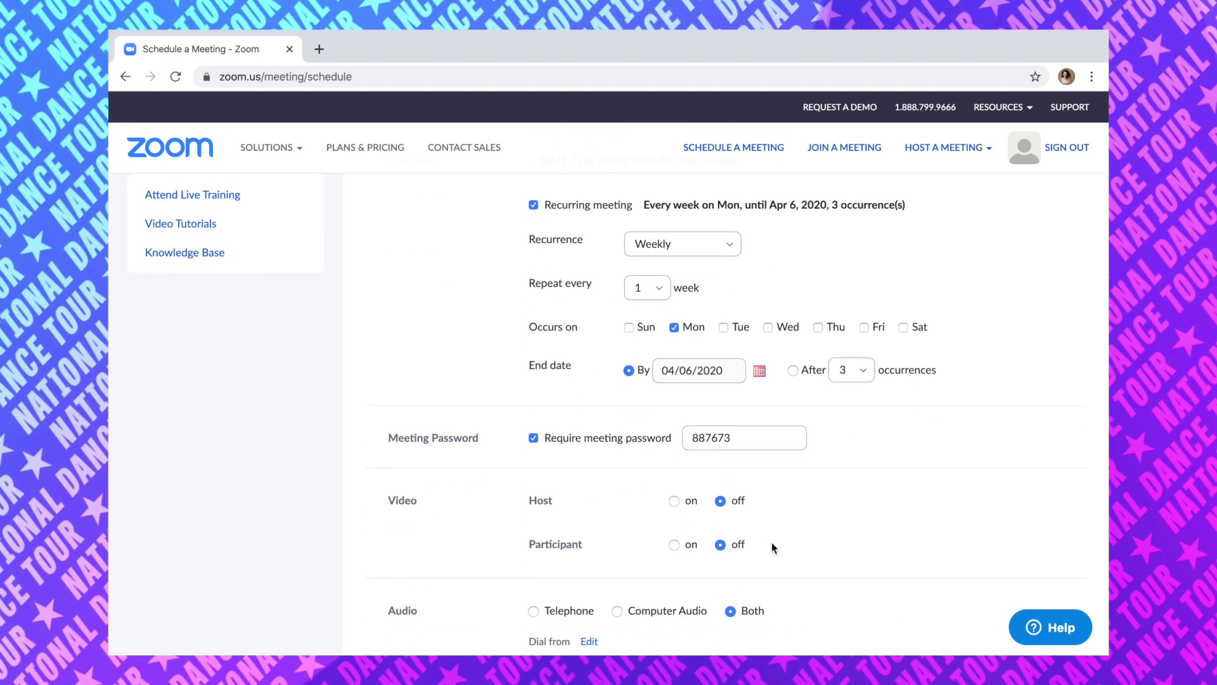
scroll(771, 543, down, 1)
click(534, 385)
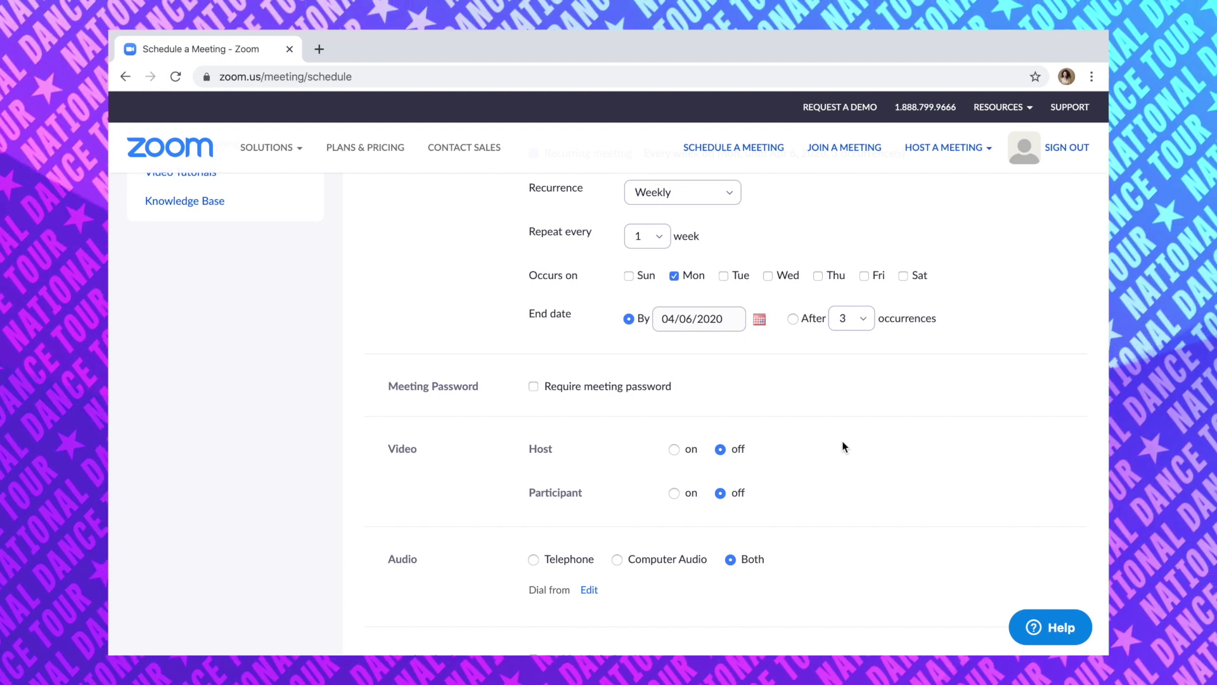
click(676, 449)
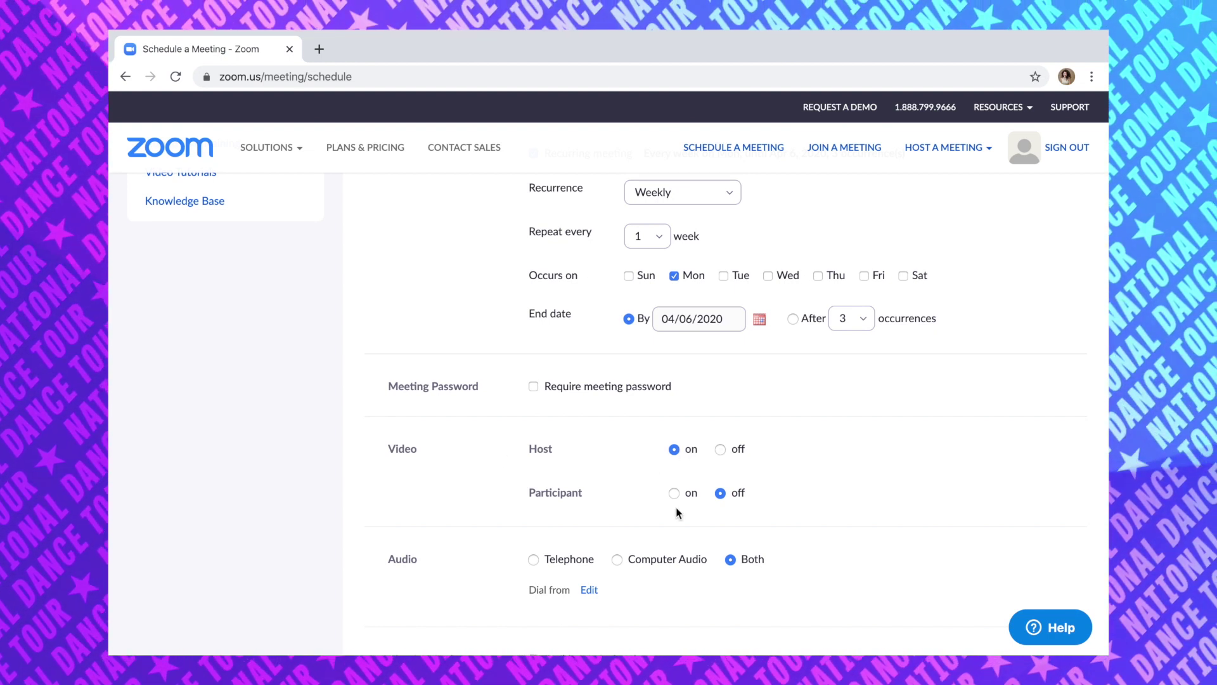
click(676, 494)
scroll(678, 492, down, 1)
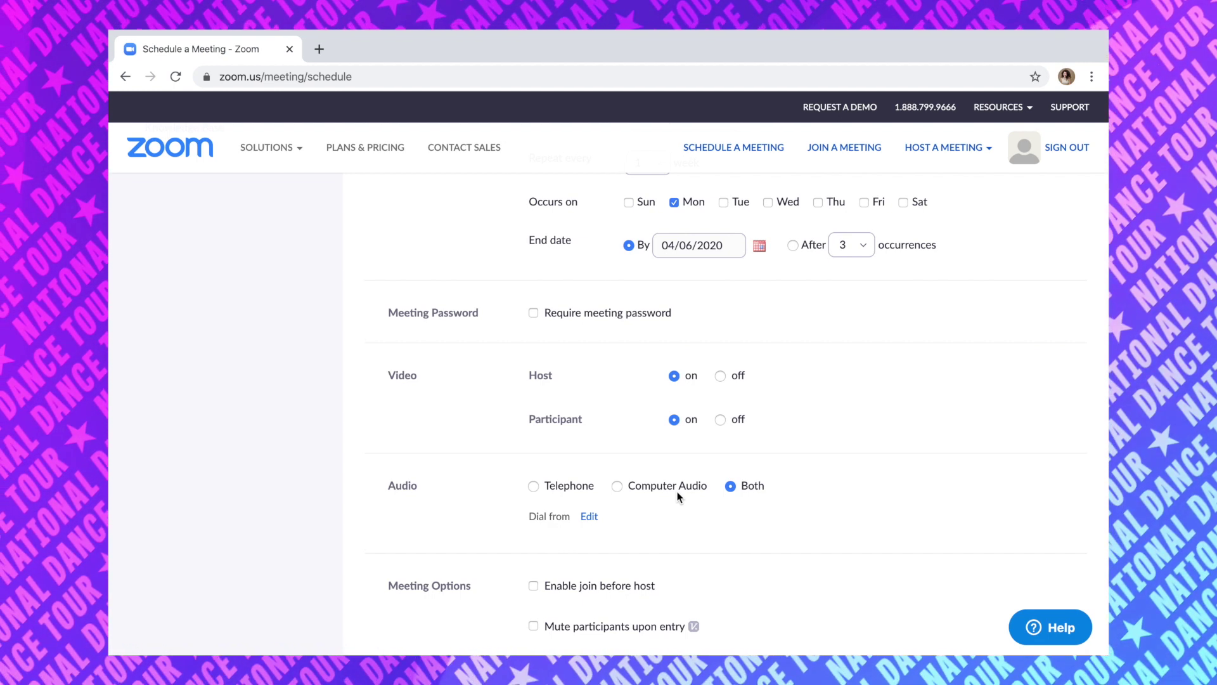
Step: Check Enable join before host under Meeting Options
scroll(677, 492, down, 1)
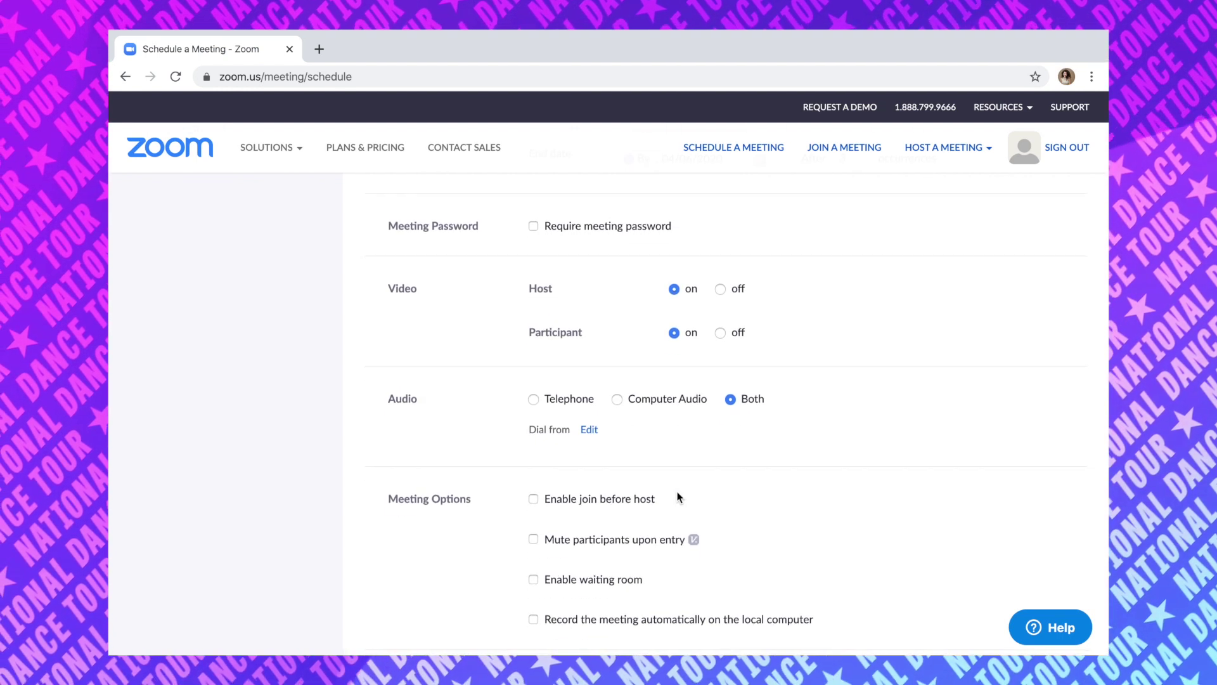
scroll(677, 492, down, 1)
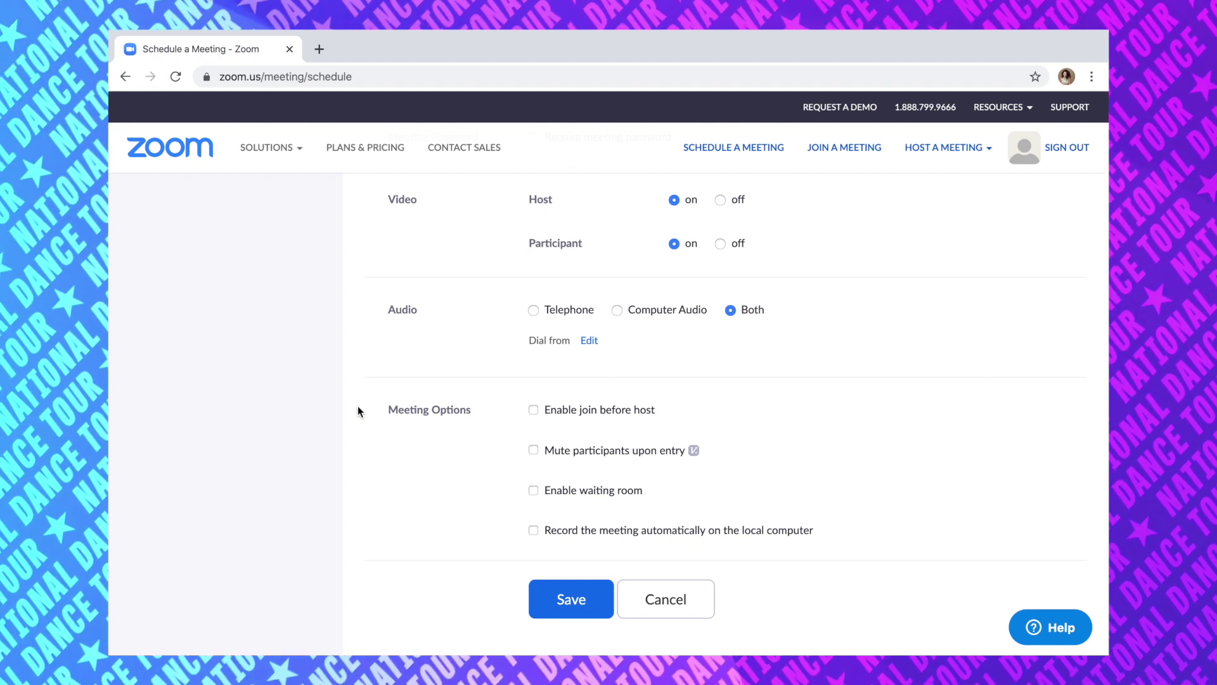
drag(356, 410, 472, 411)
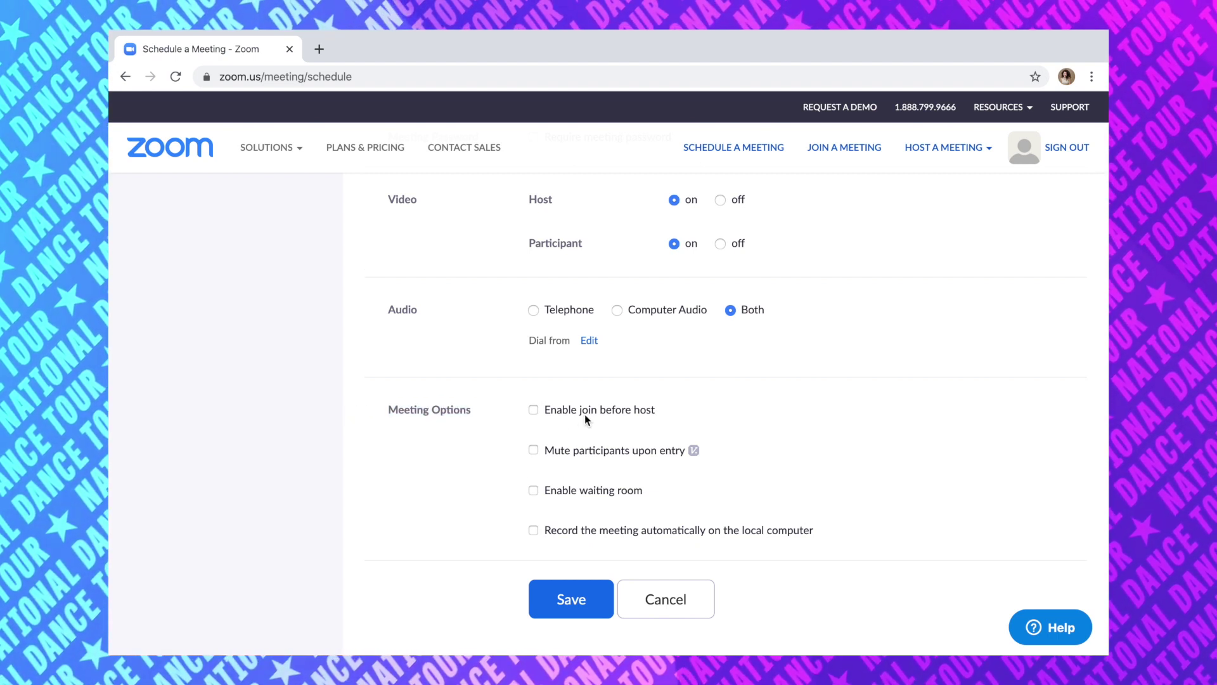
click(584, 411)
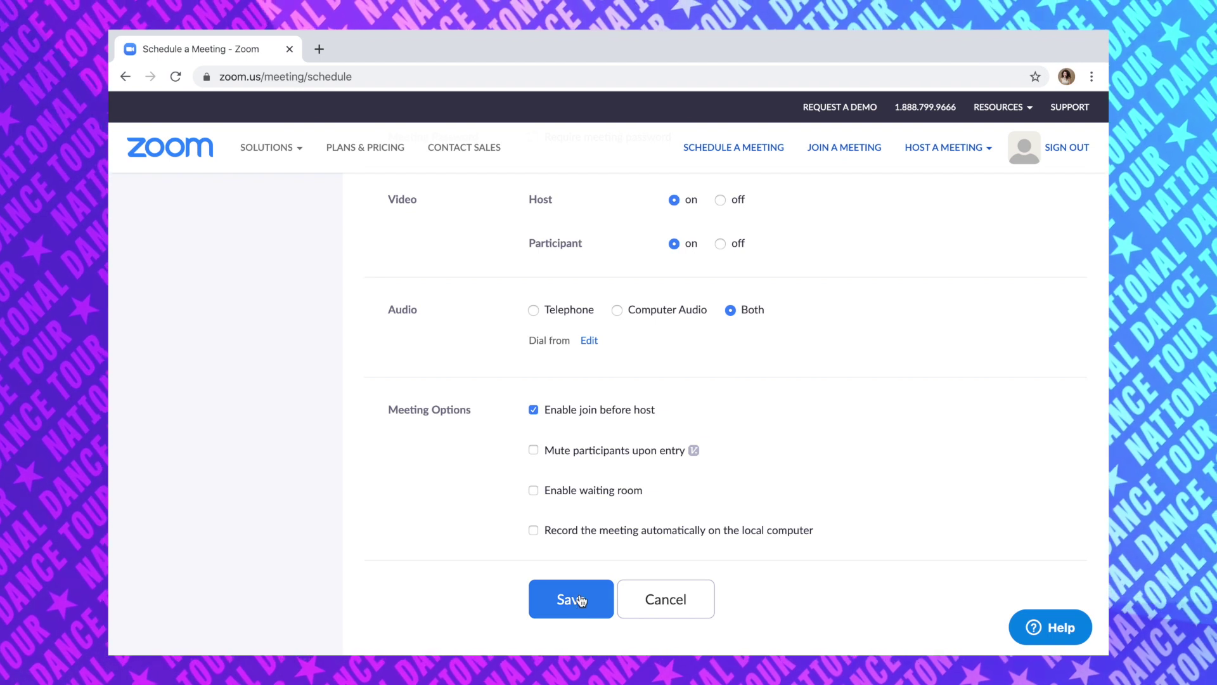
click(578, 601)
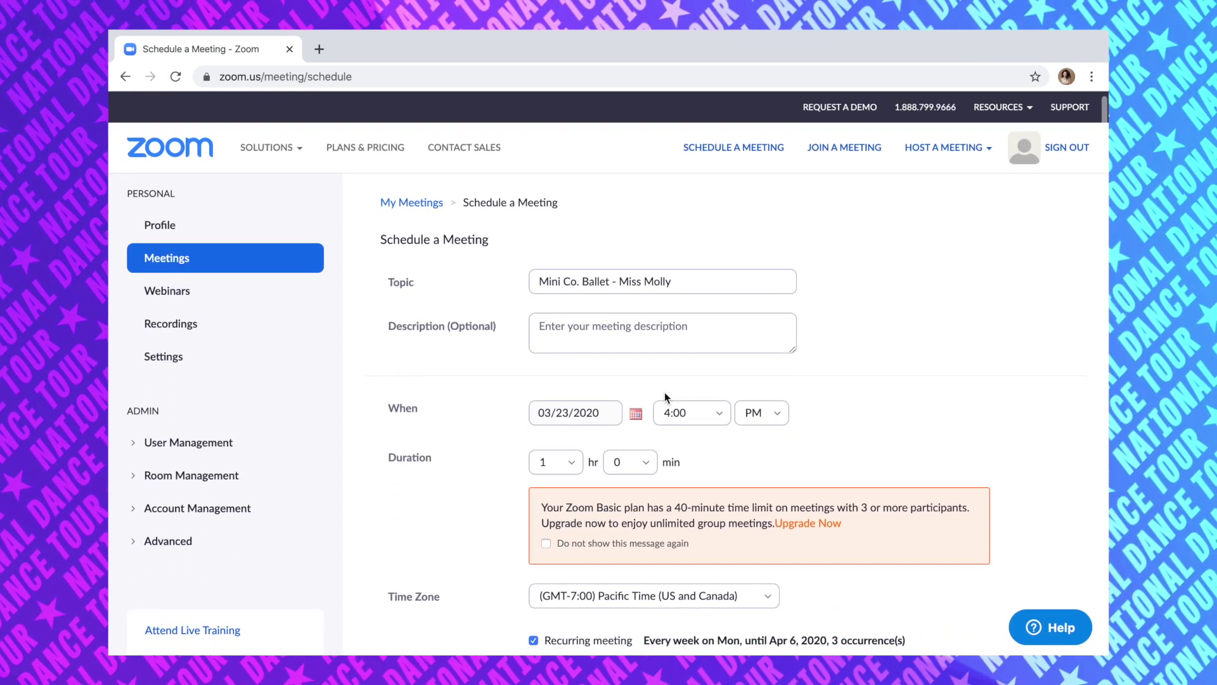
scroll(664, 392, down, 14)
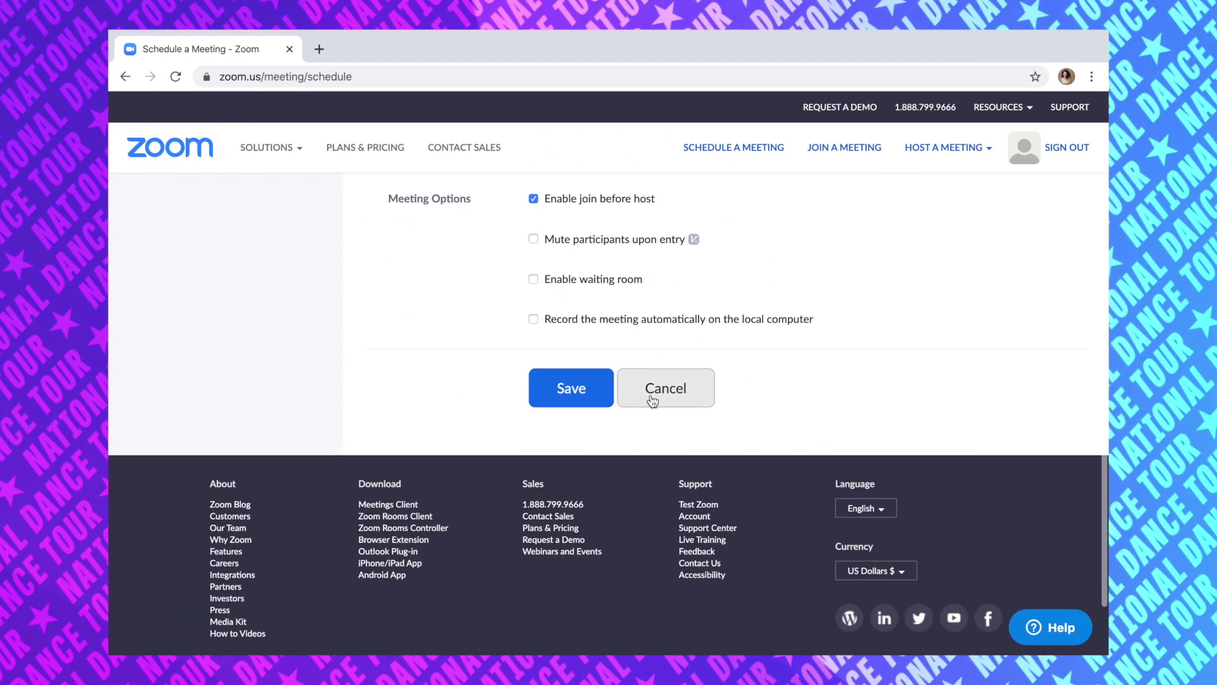
Step: Save the meeting and review its weekly recurrence, password and join-before-host details
click(573, 386)
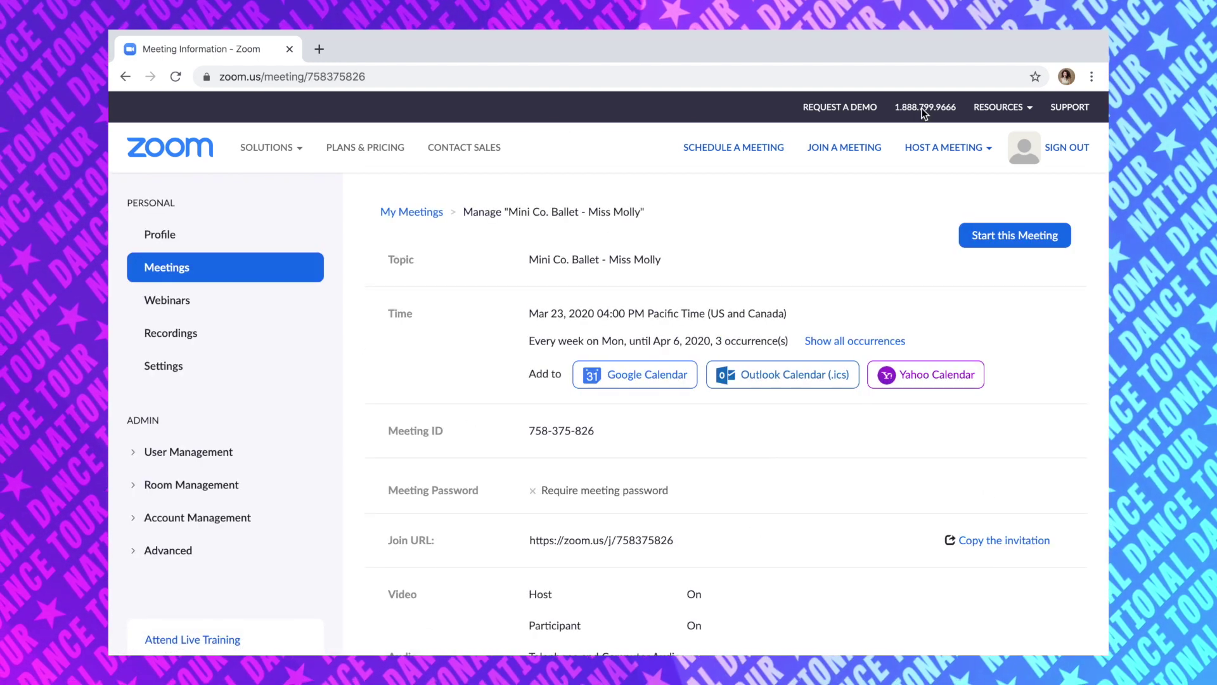
scroll(800, 492, down, 6)
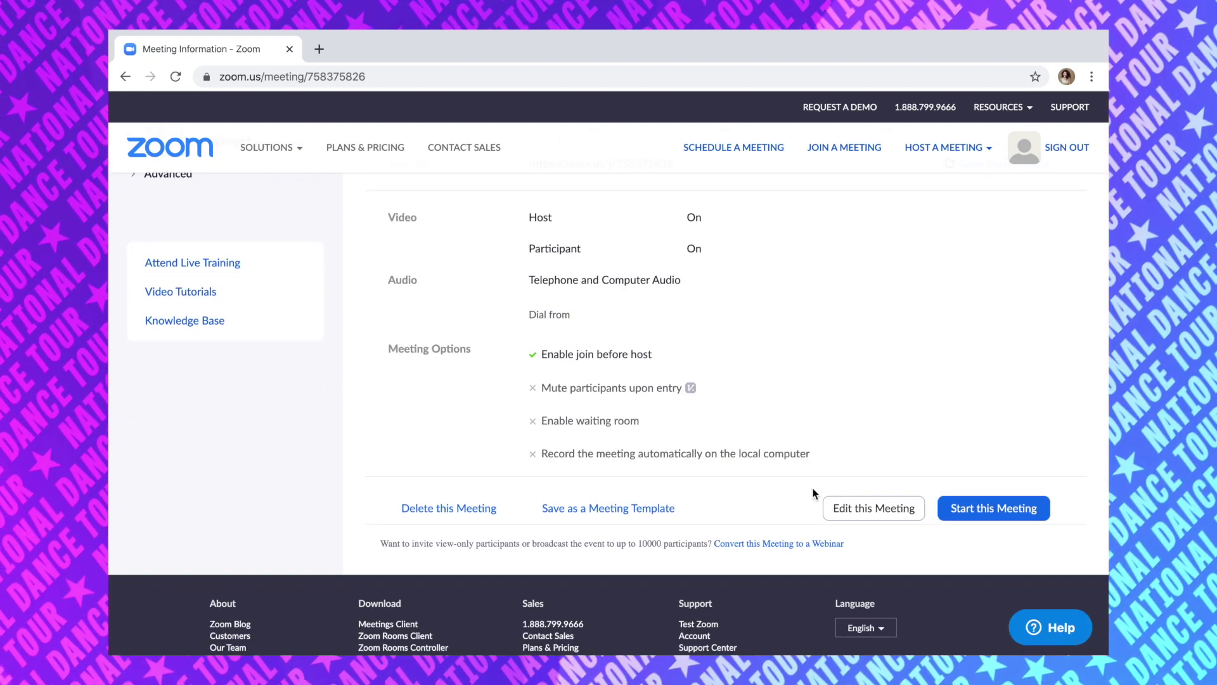
scroll(921, 416, up, 6)
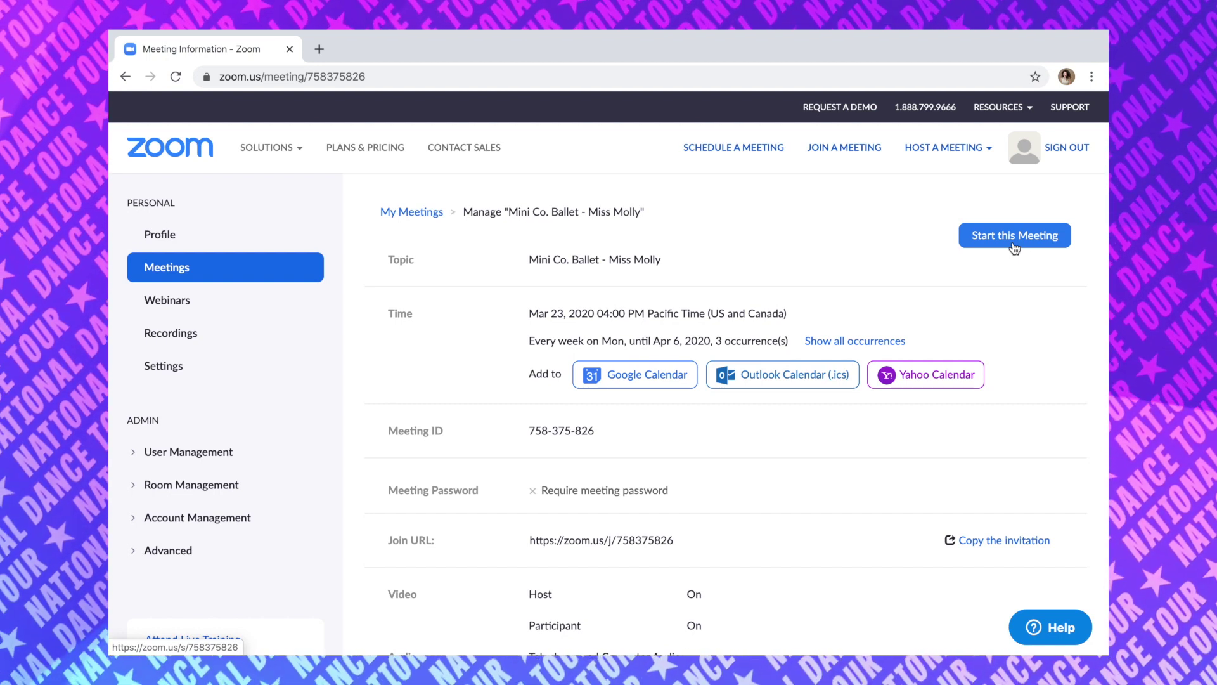
Step: Start this meeting and let the browser open it in the zoom.us app
click(1015, 238)
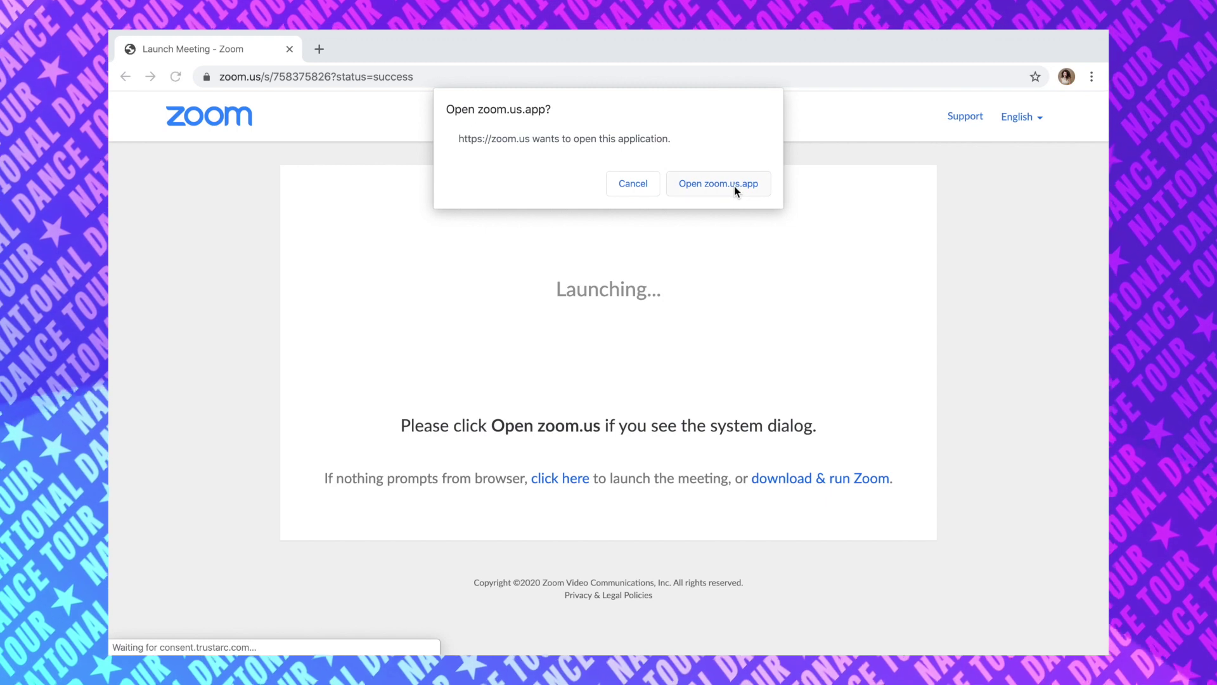
click(734, 186)
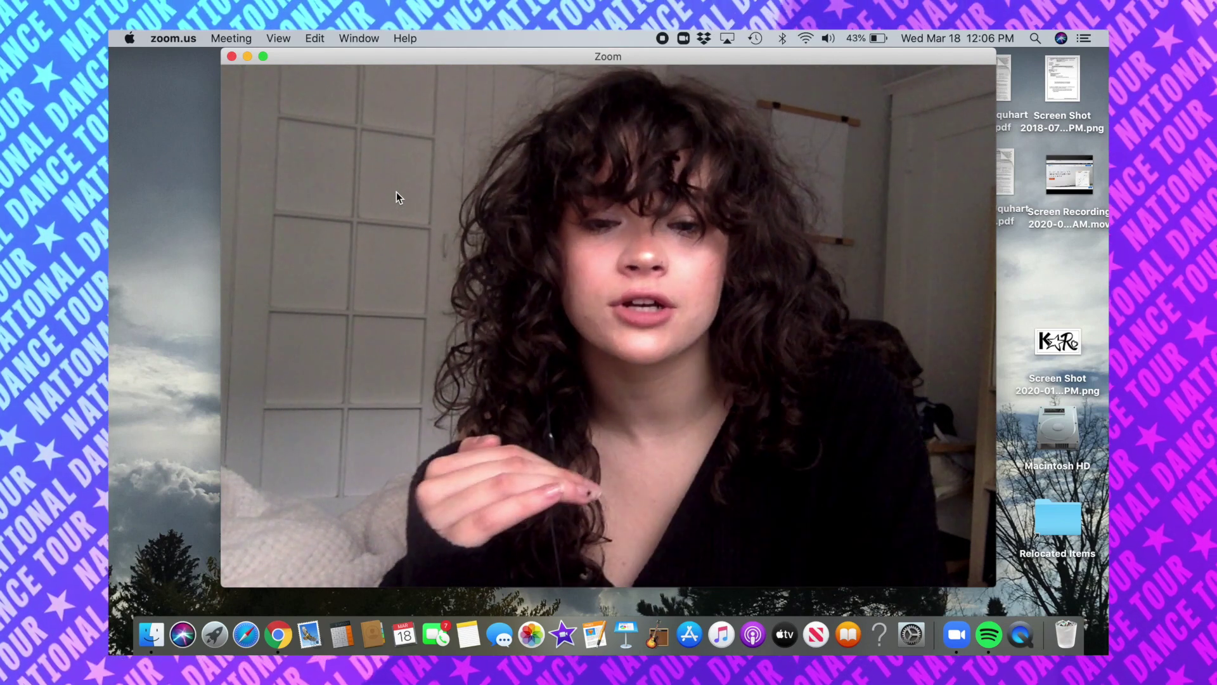
Step: Set Share Screen to 'Multiple participants can share simultaneously'
mouse_move(362, 166)
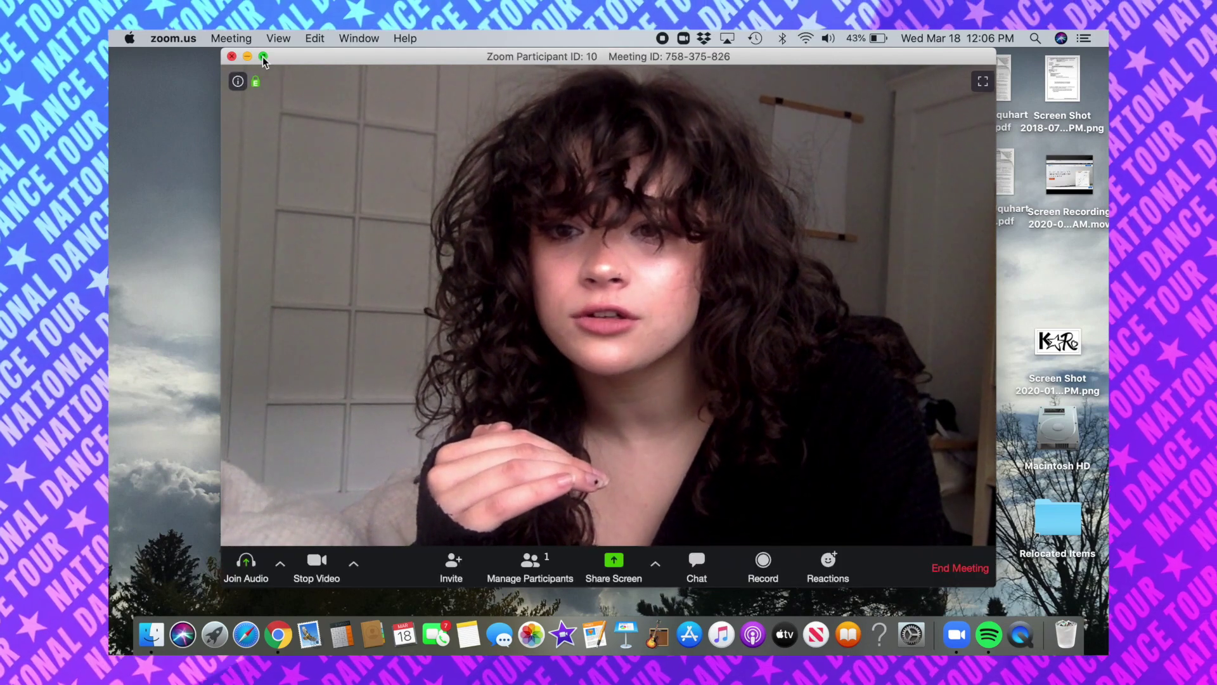
mouse_move(263, 57)
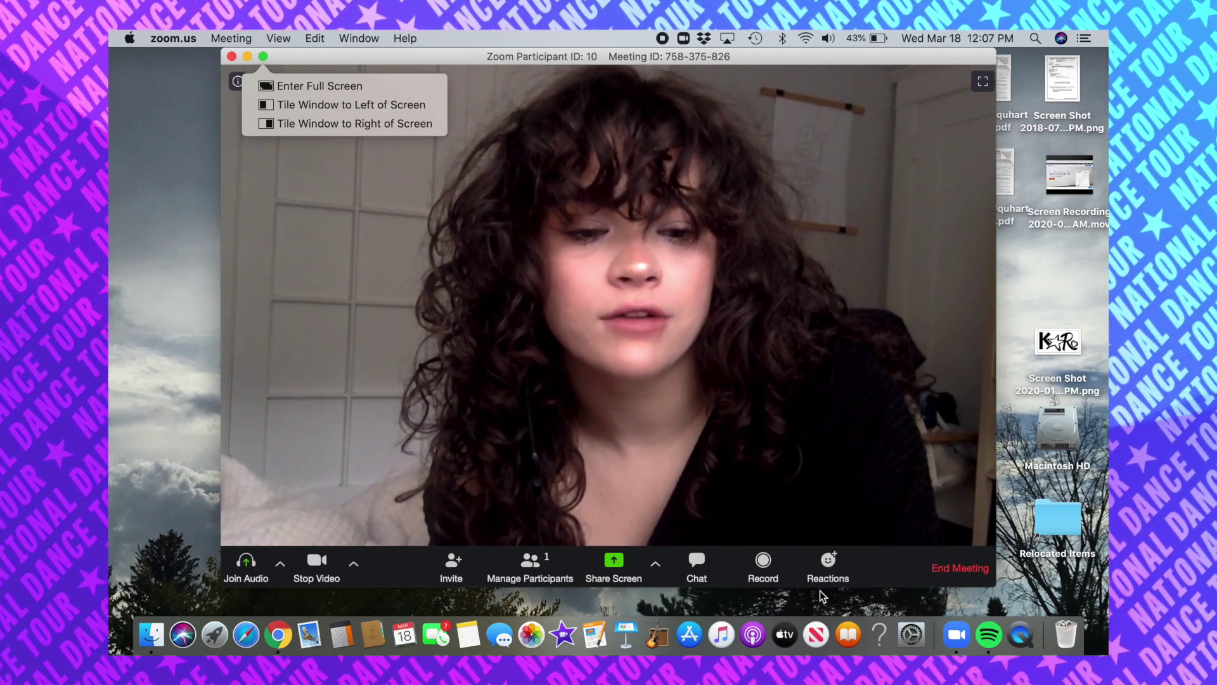
click(656, 564)
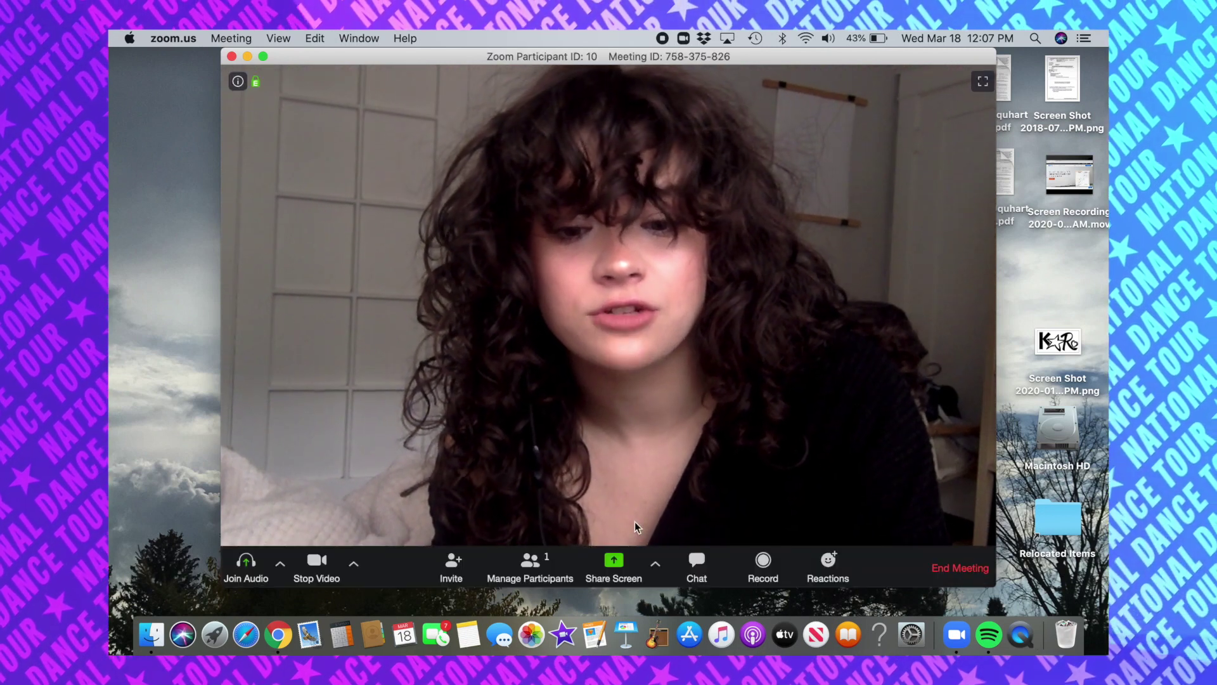
click(656, 566)
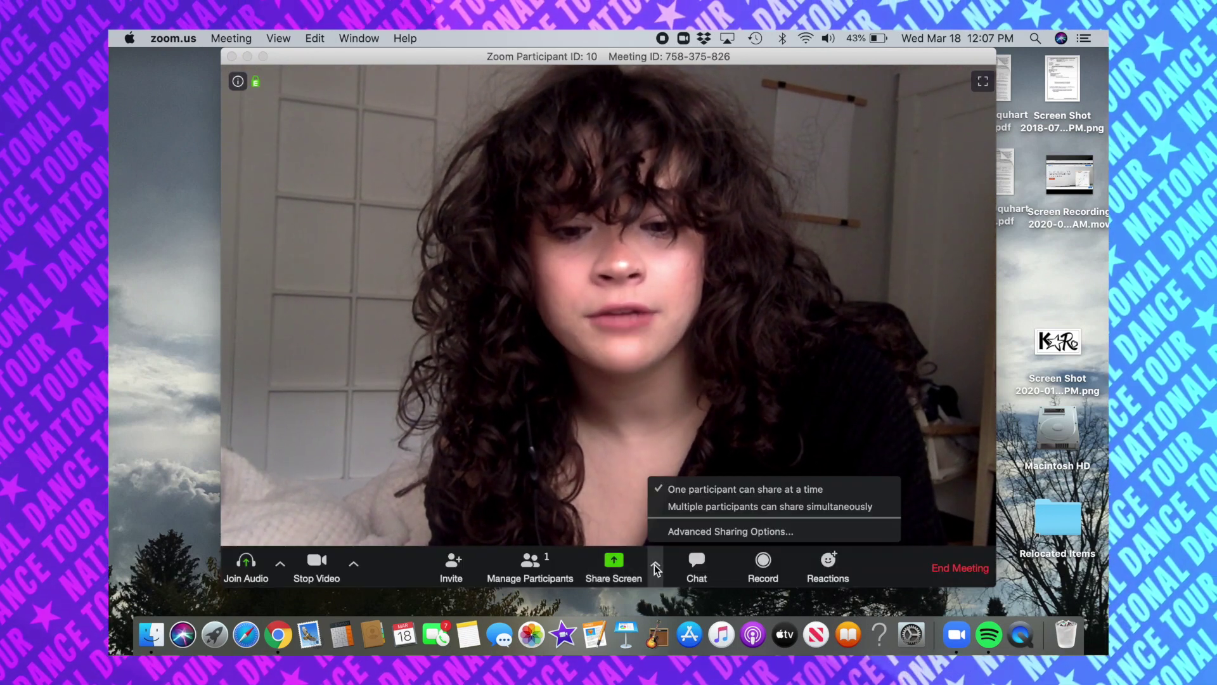
click(696, 507)
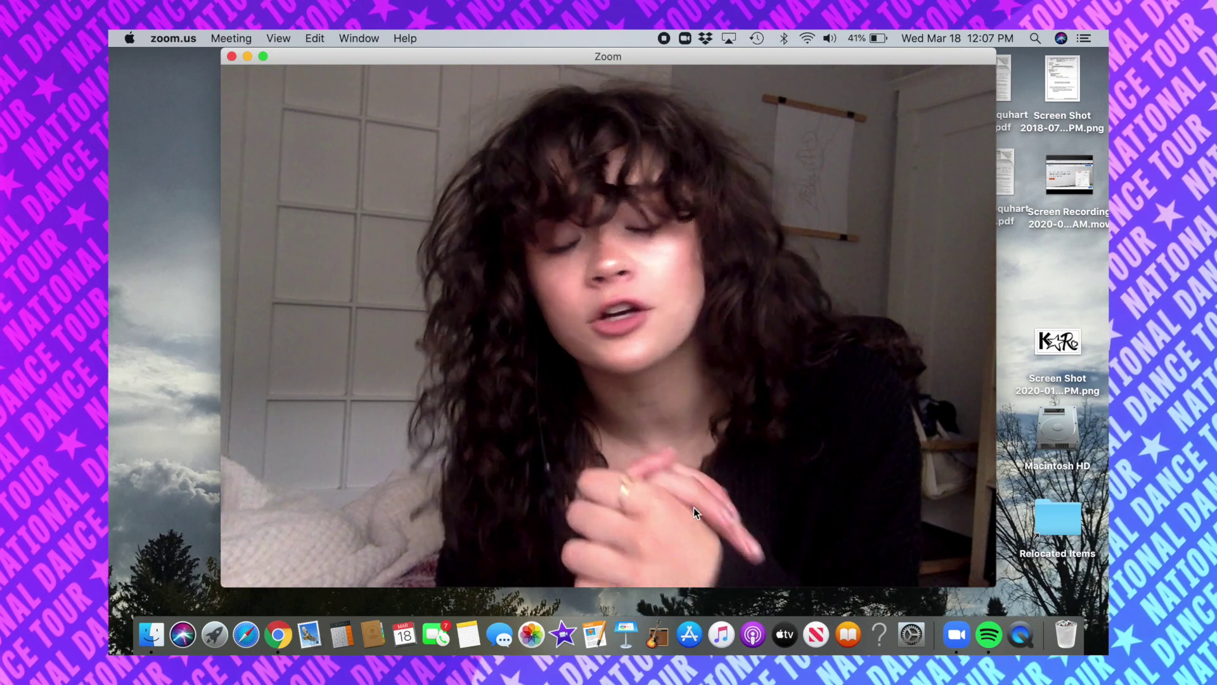
mouse_move(619, 448)
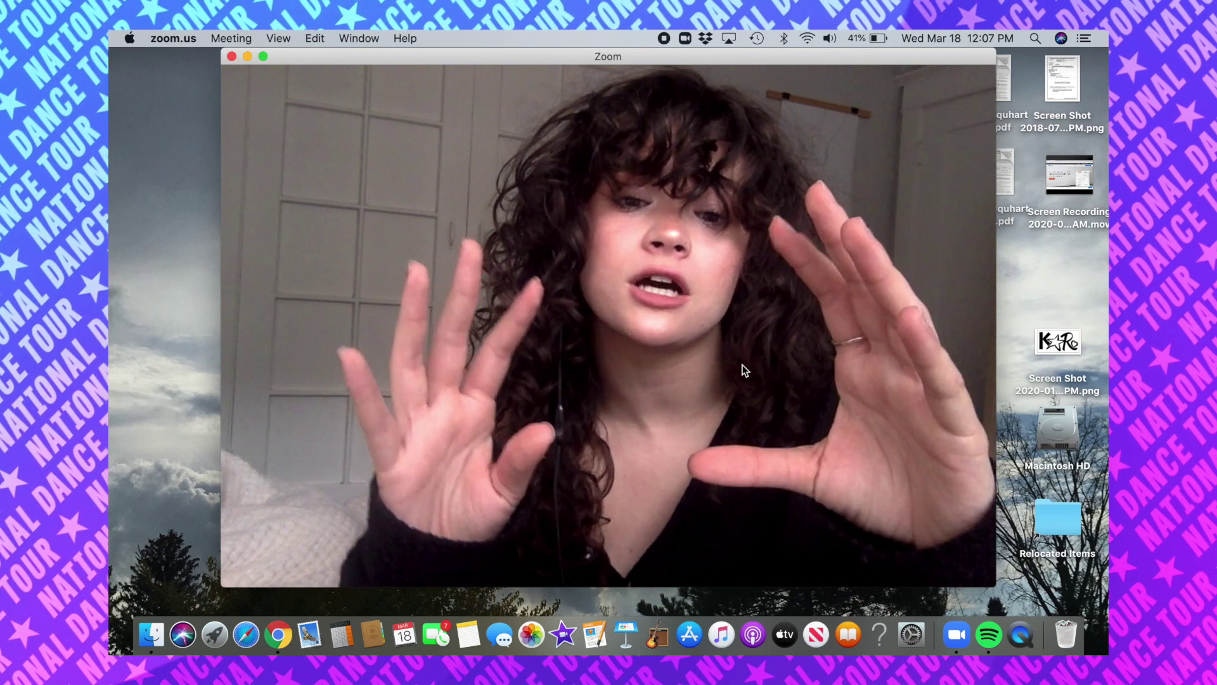
mouse_move(764, 359)
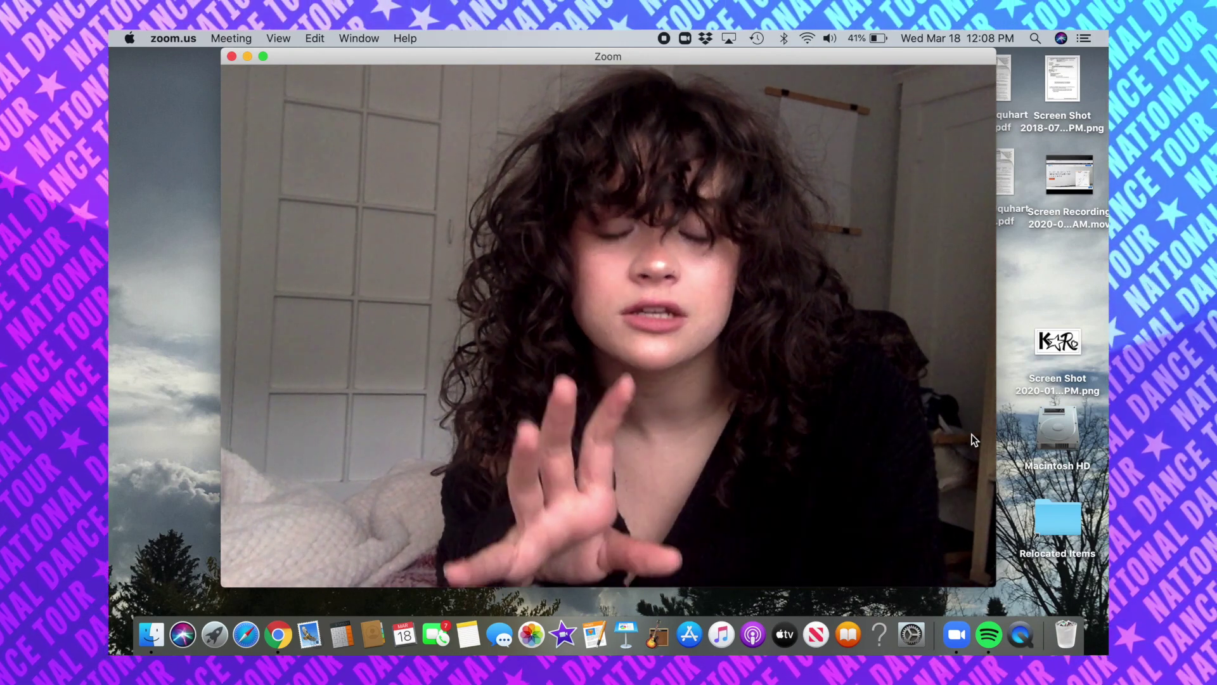
mouse_move(702, 467)
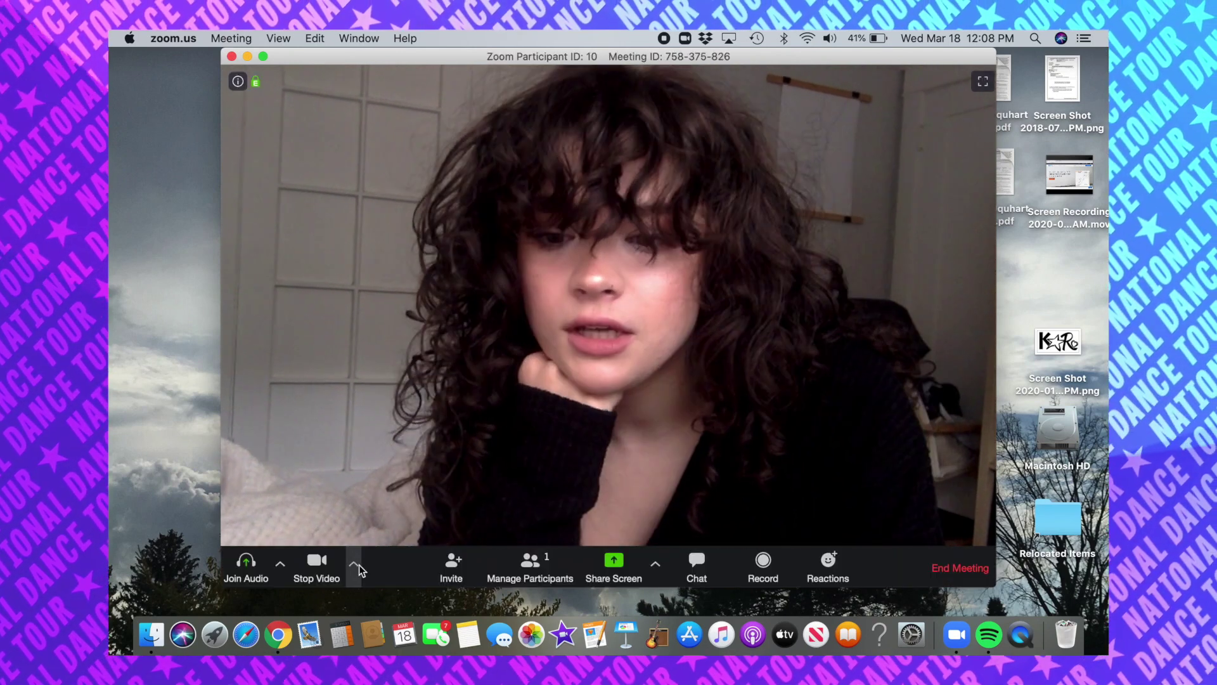
Step: Check the camera options, then show the Participants list and glance at its More options
click(353, 564)
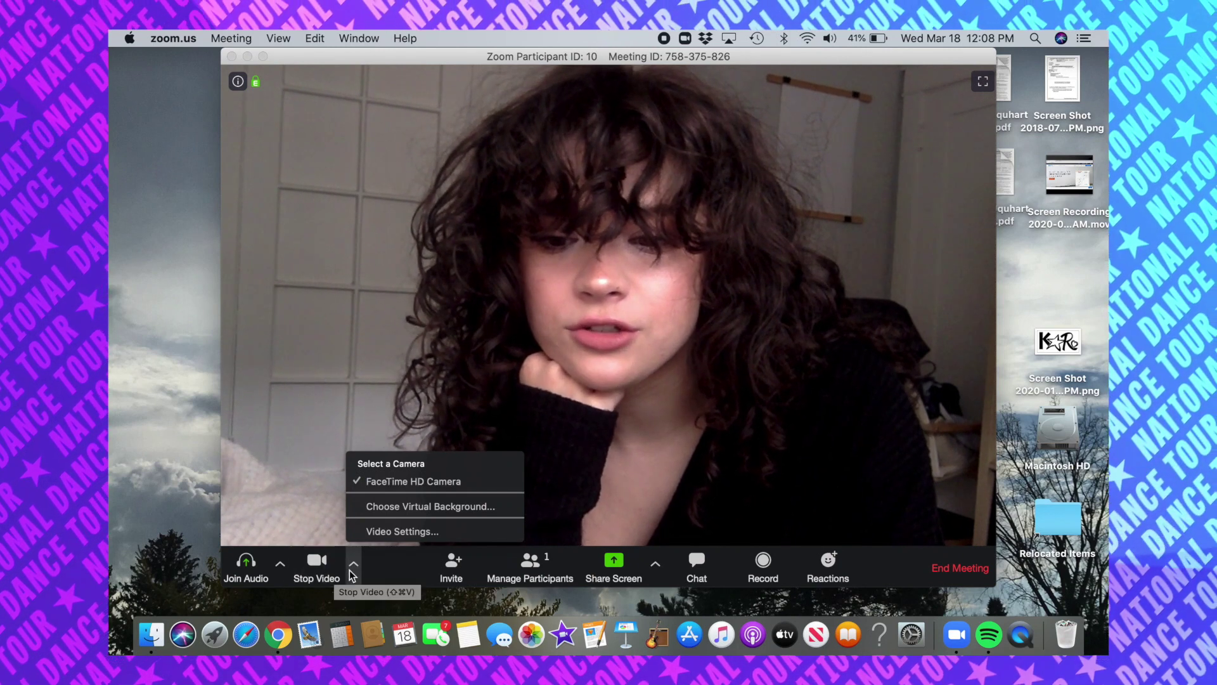
click(354, 564)
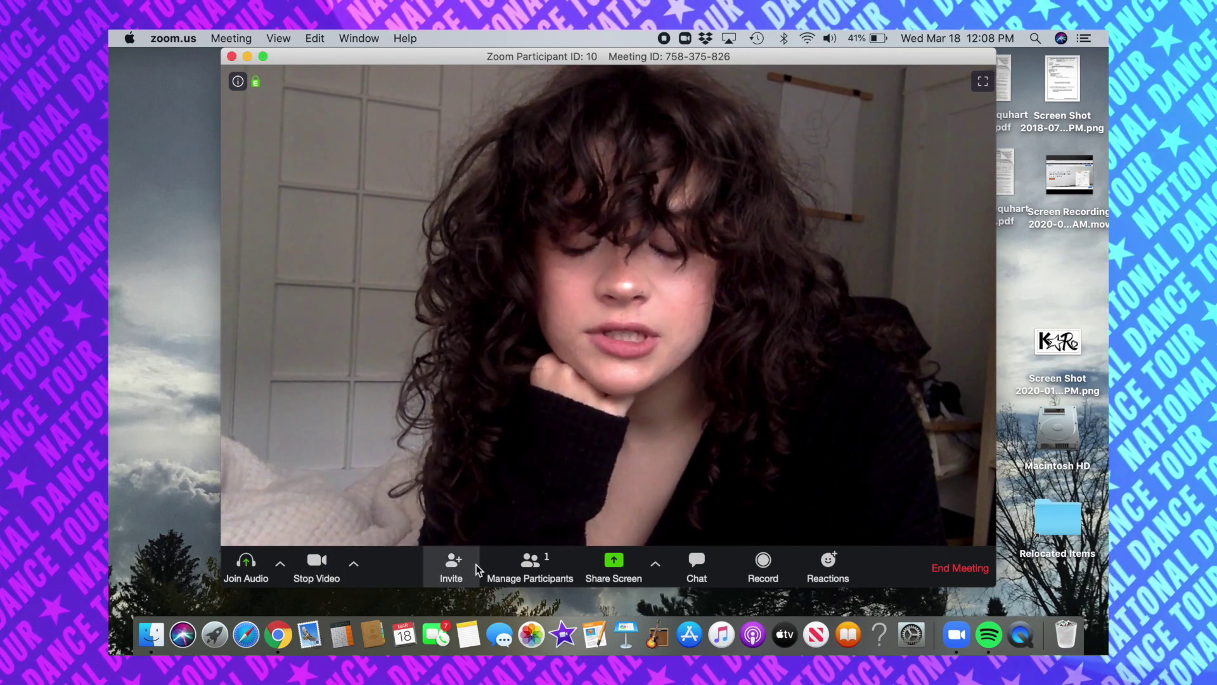
click(539, 579)
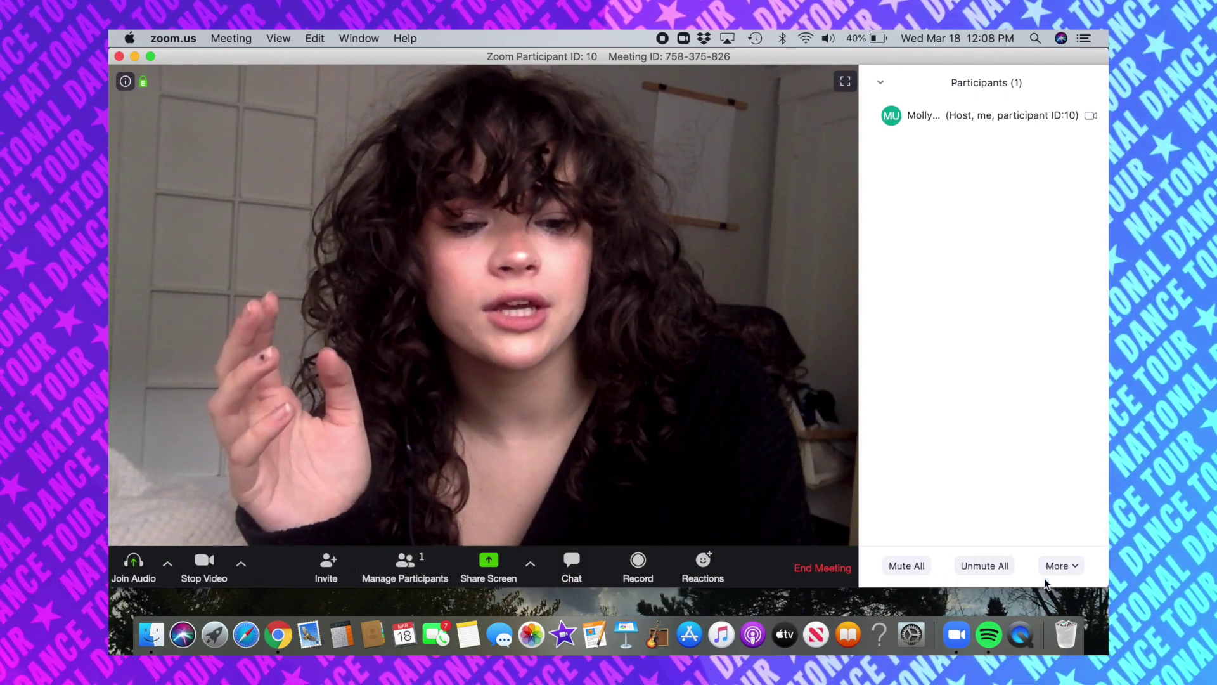
click(1069, 565)
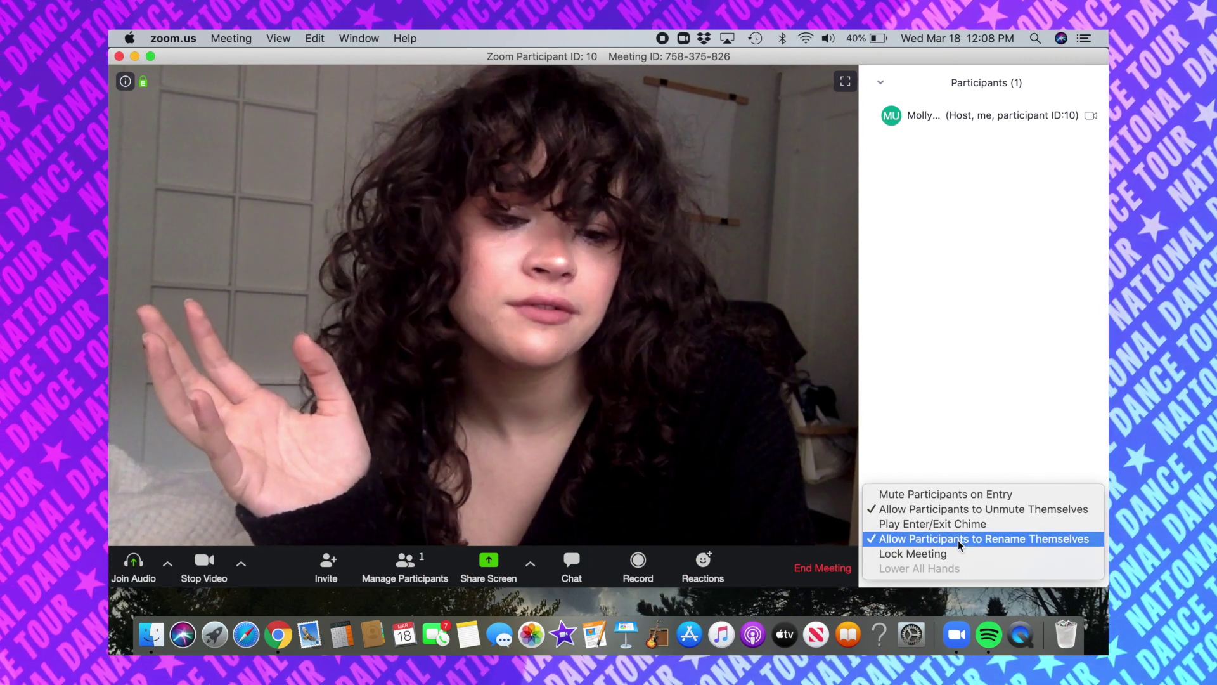
click(979, 417)
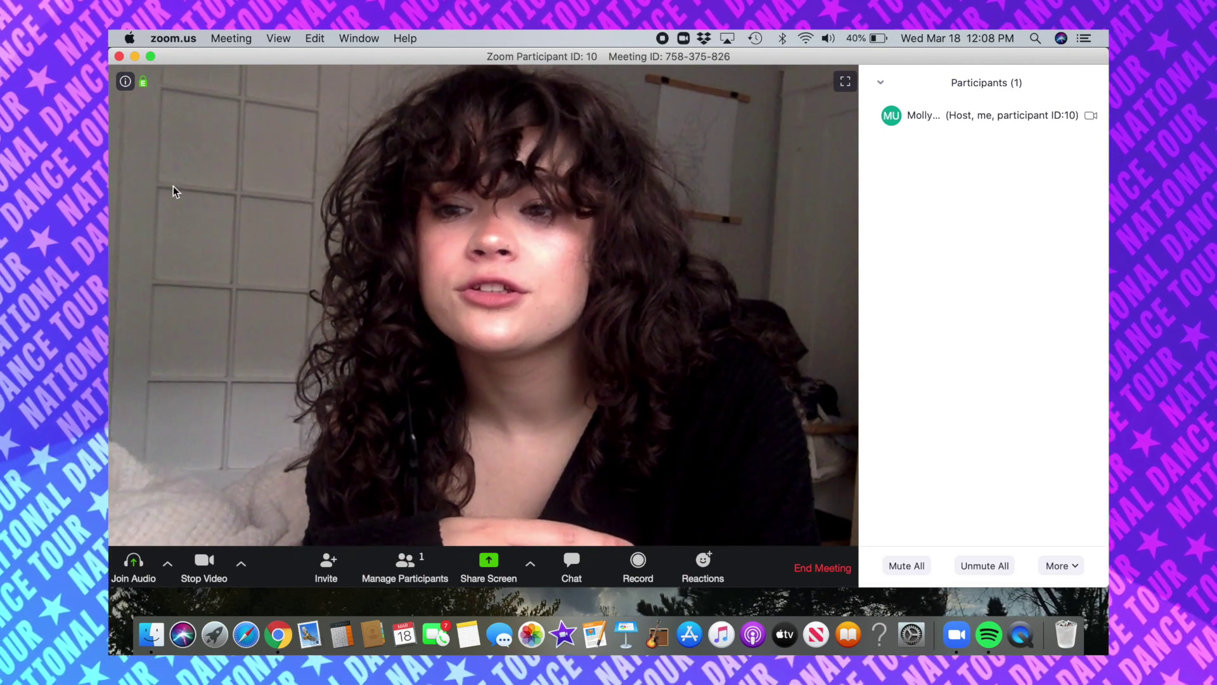
Step: Return to the full-screen Chrome window and scroll the meeting's details down to its Join URL
click(279, 634)
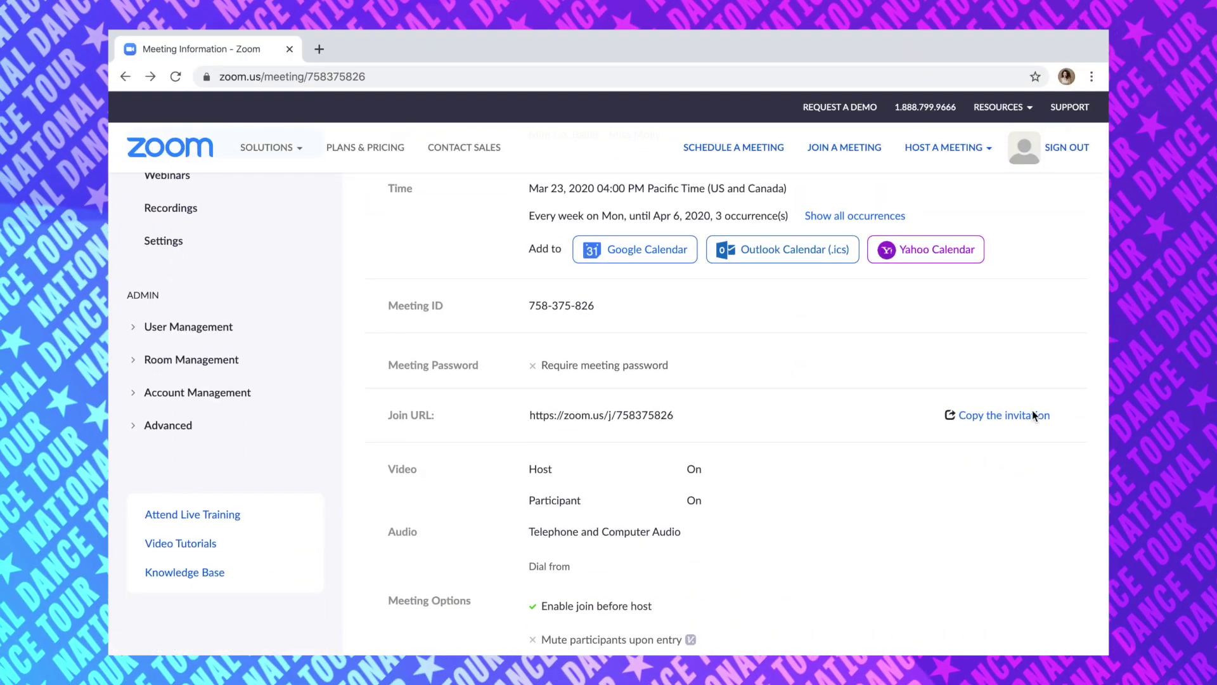
click(940, 415)
drag(939, 414, 1052, 416)
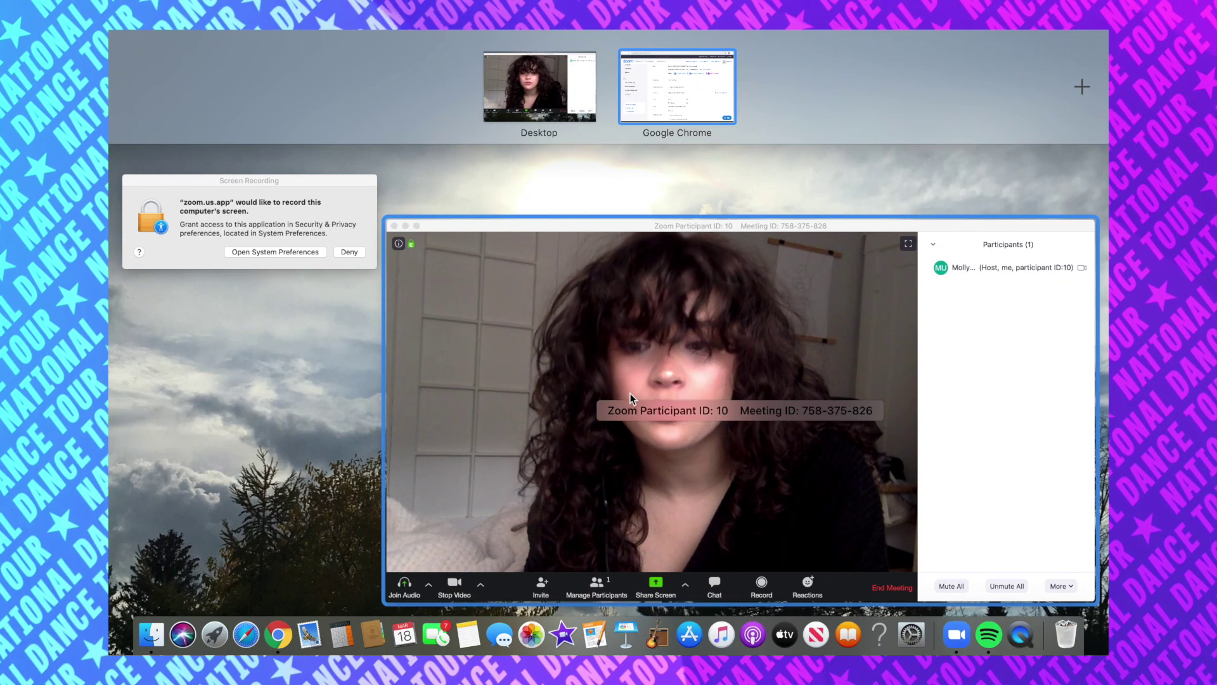
mouse_move(671, 89)
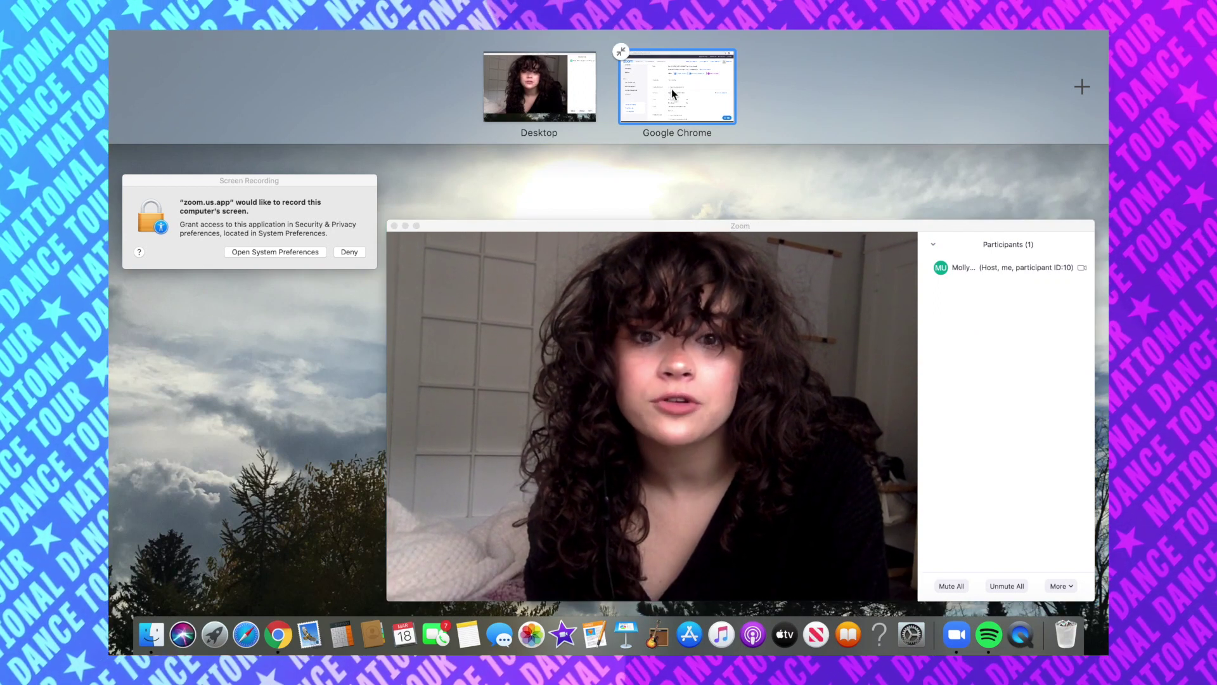
click(672, 89)
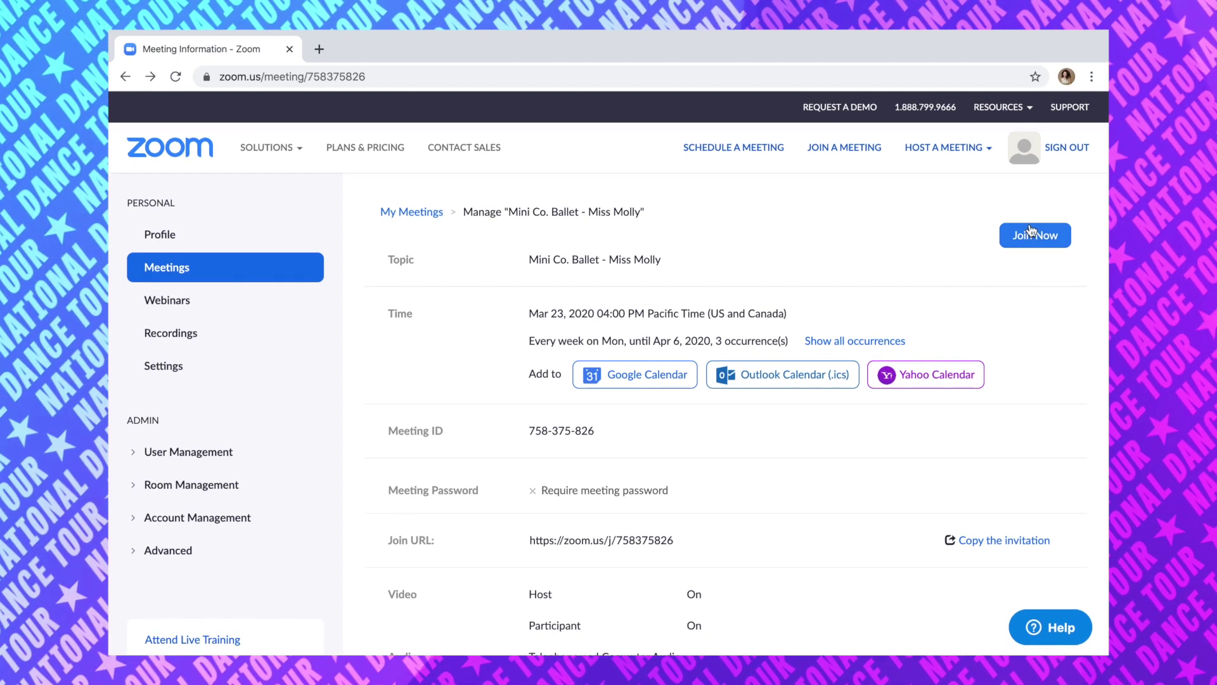
scroll(984, 315, down, 5)
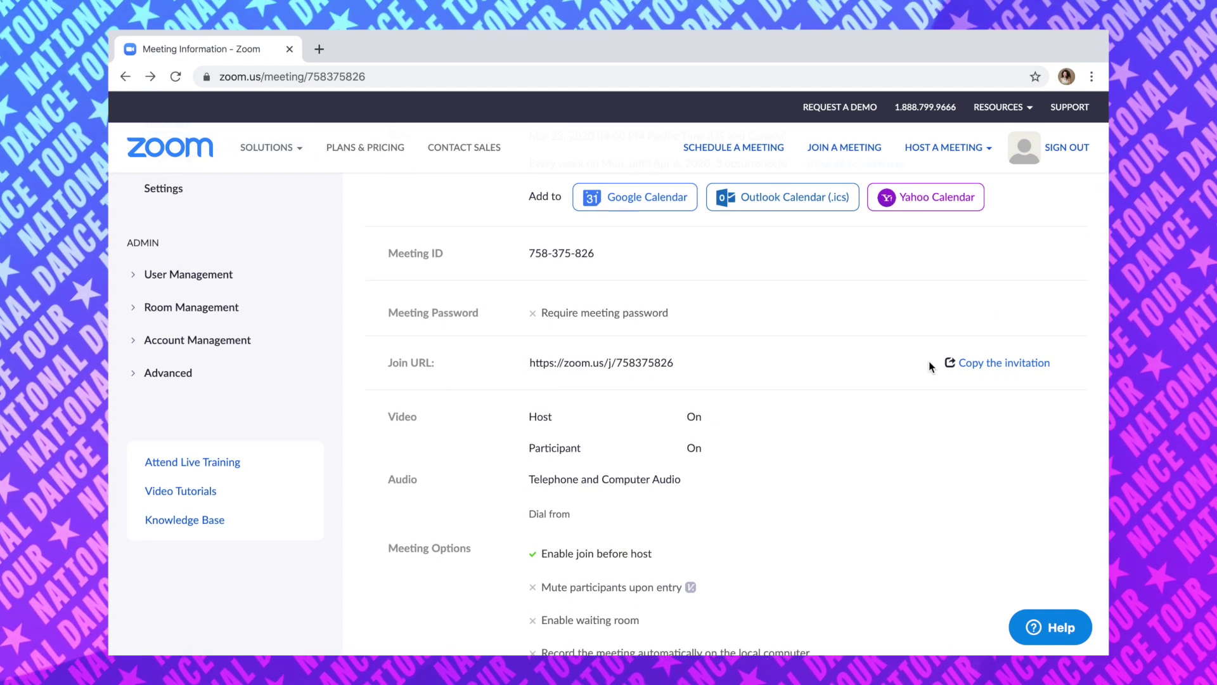
Step: Copy the full meeting invitation from the invitation dialog, then close the dialog
click(1046, 366)
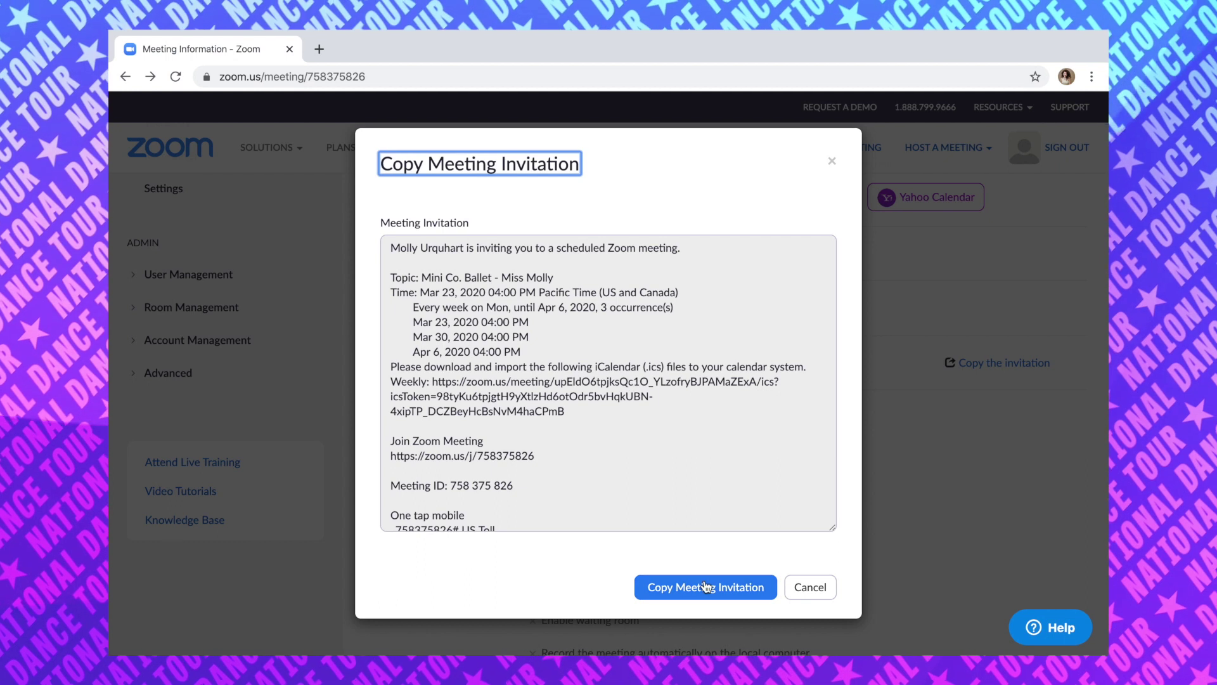
click(703, 587)
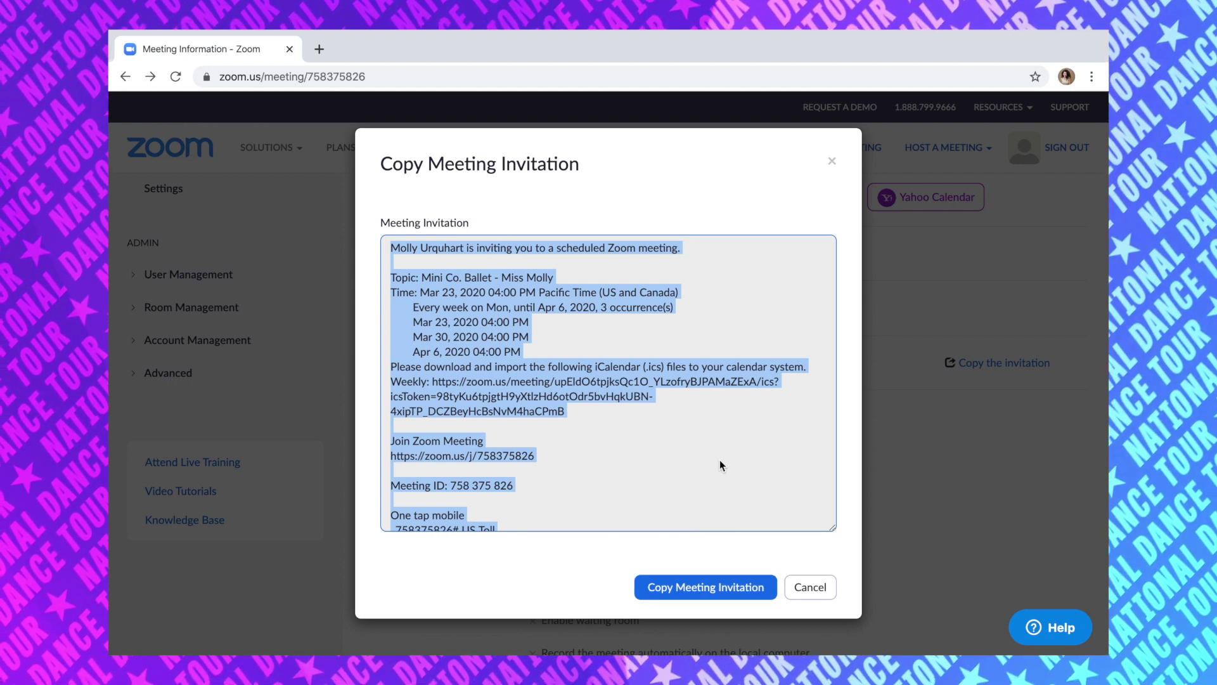
scroll(720, 462, down, 2)
scroll(720, 463, up, 1)
scroll(721, 463, up, 2)
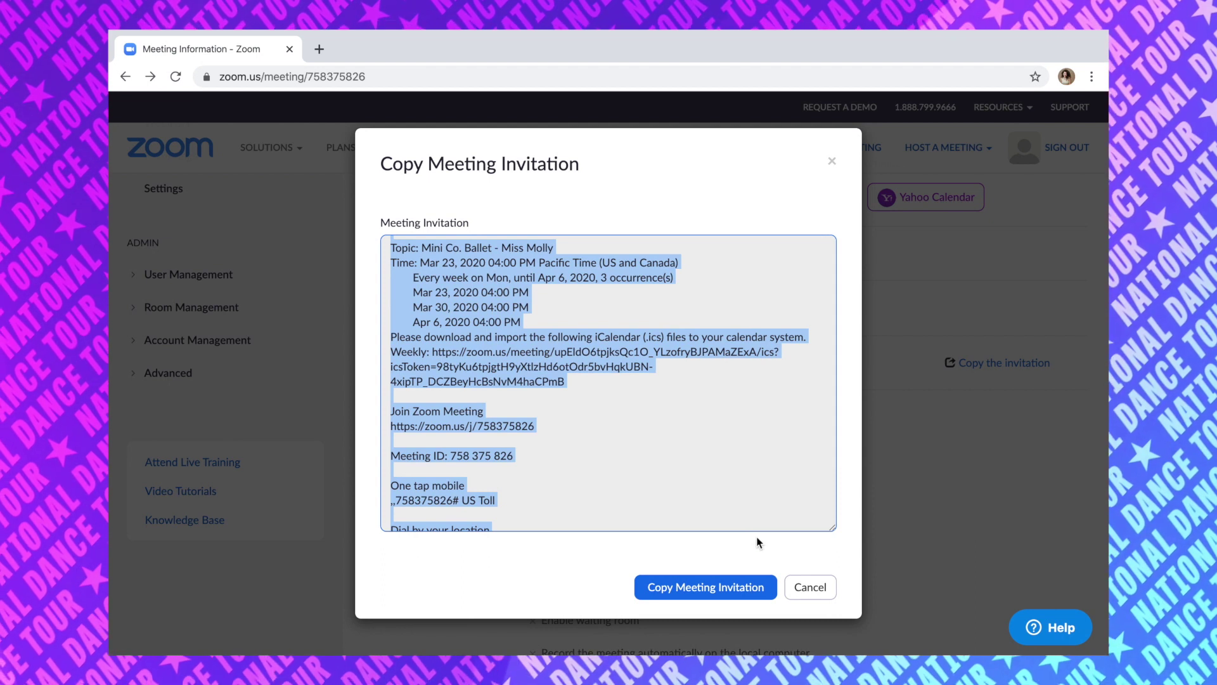
click(811, 589)
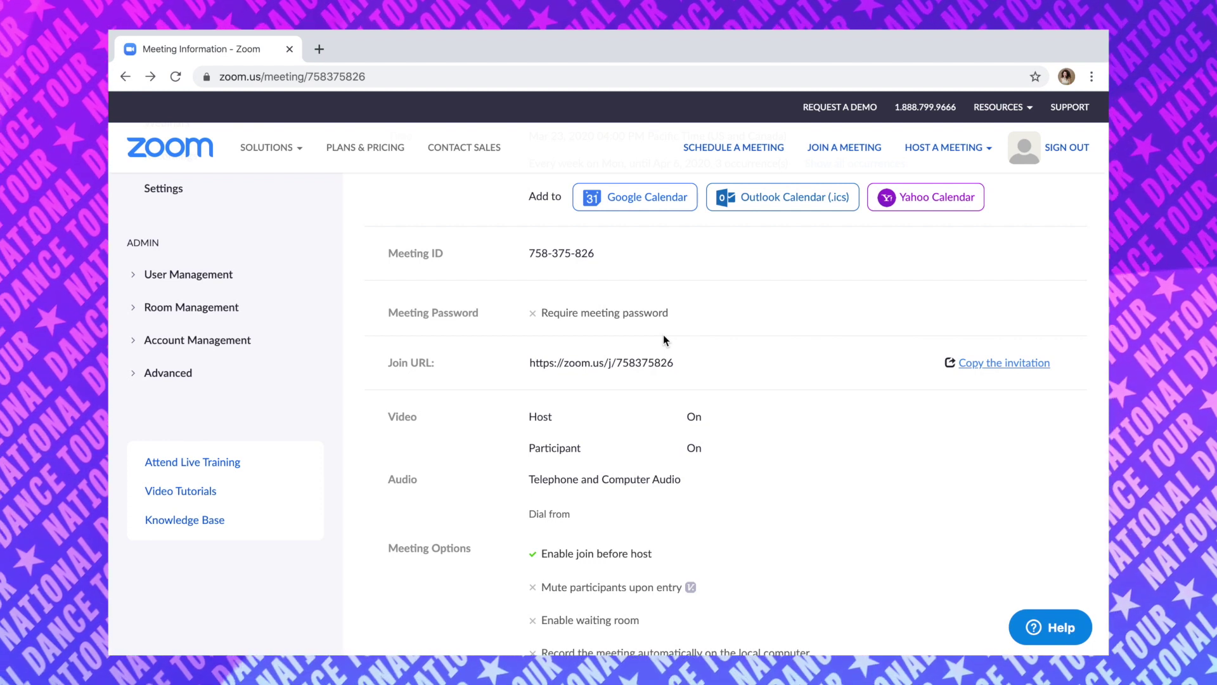
key(ctrl+Up)
Step: Switch back to the Zoom meeting window and briefly view the Invite dialog before closing it
click(663, 332)
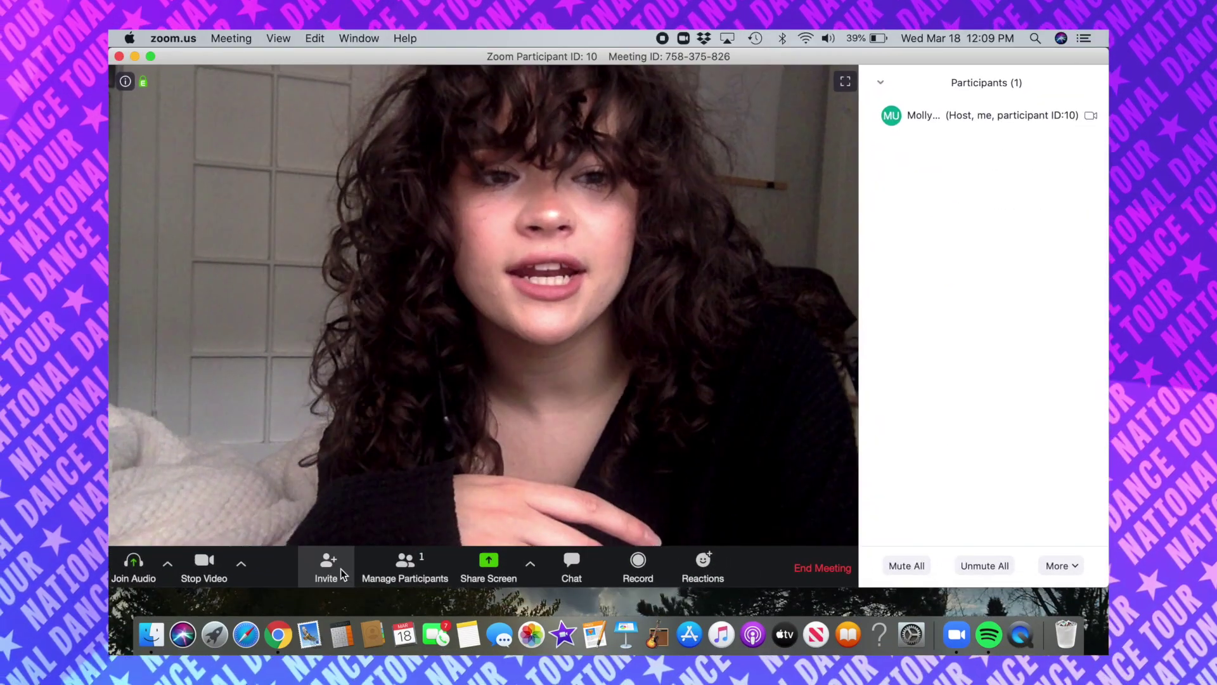
click(340, 569)
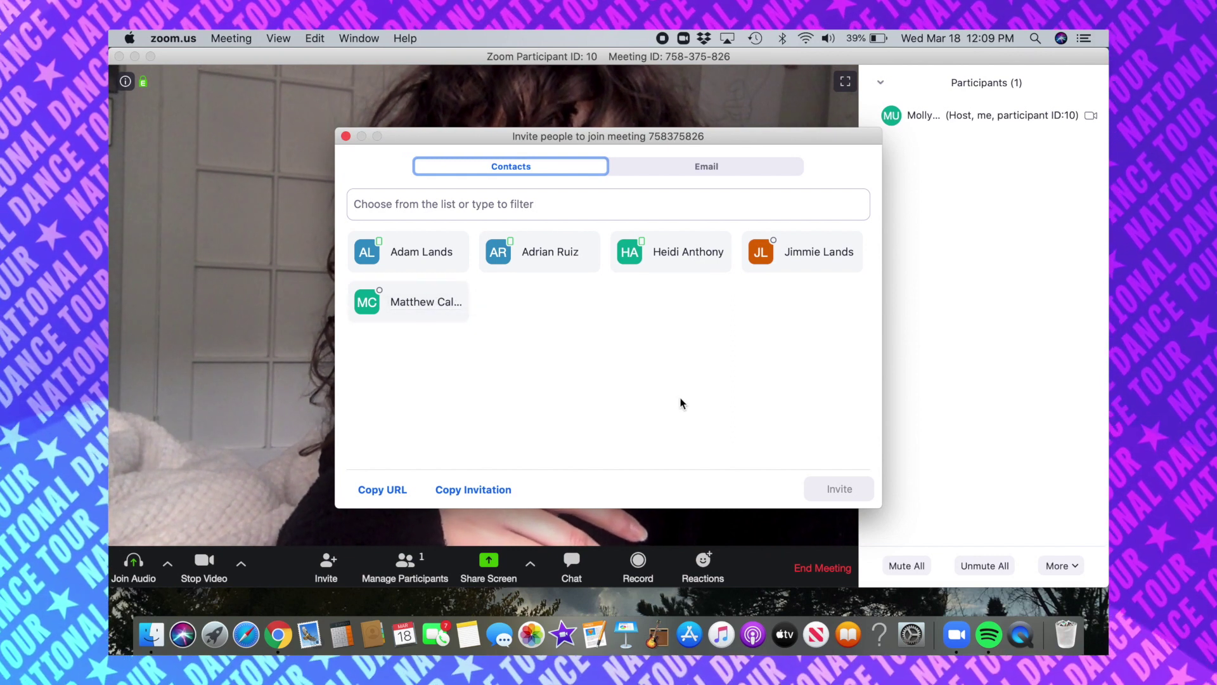
click(346, 136)
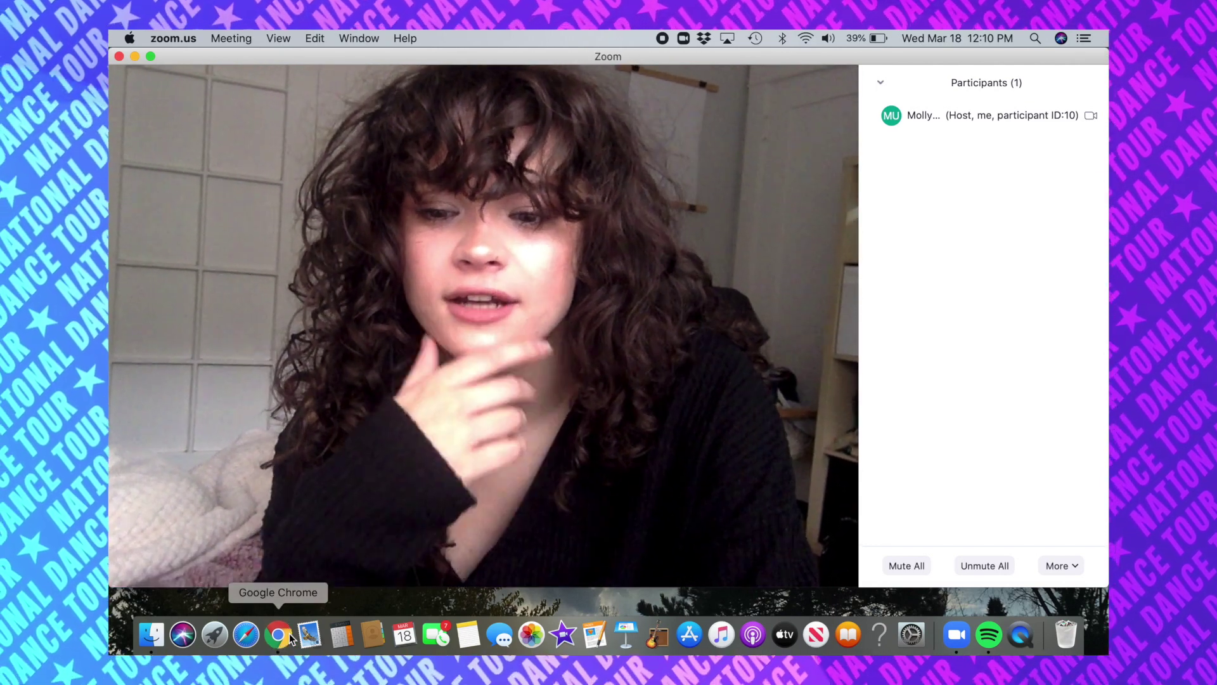
Step: Review the Basic, Pro, Business and Enterprise plan cards, highlighting Business's 10-host minimum
click(278, 635)
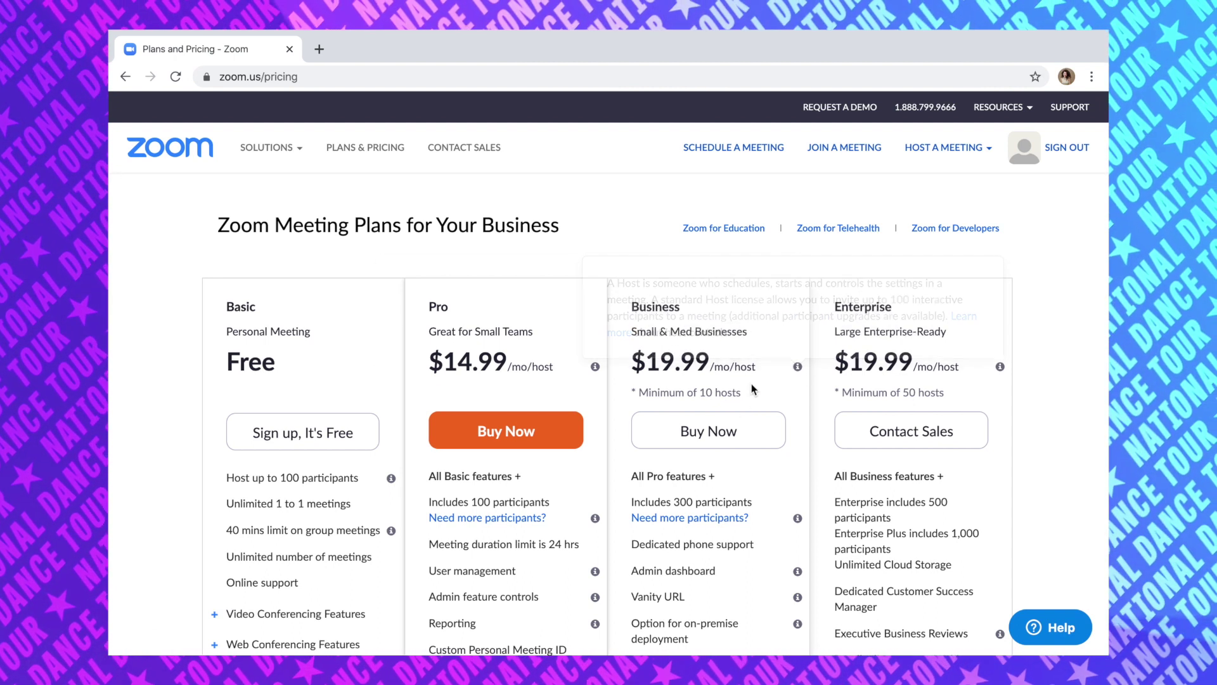
drag(742, 392, 639, 389)
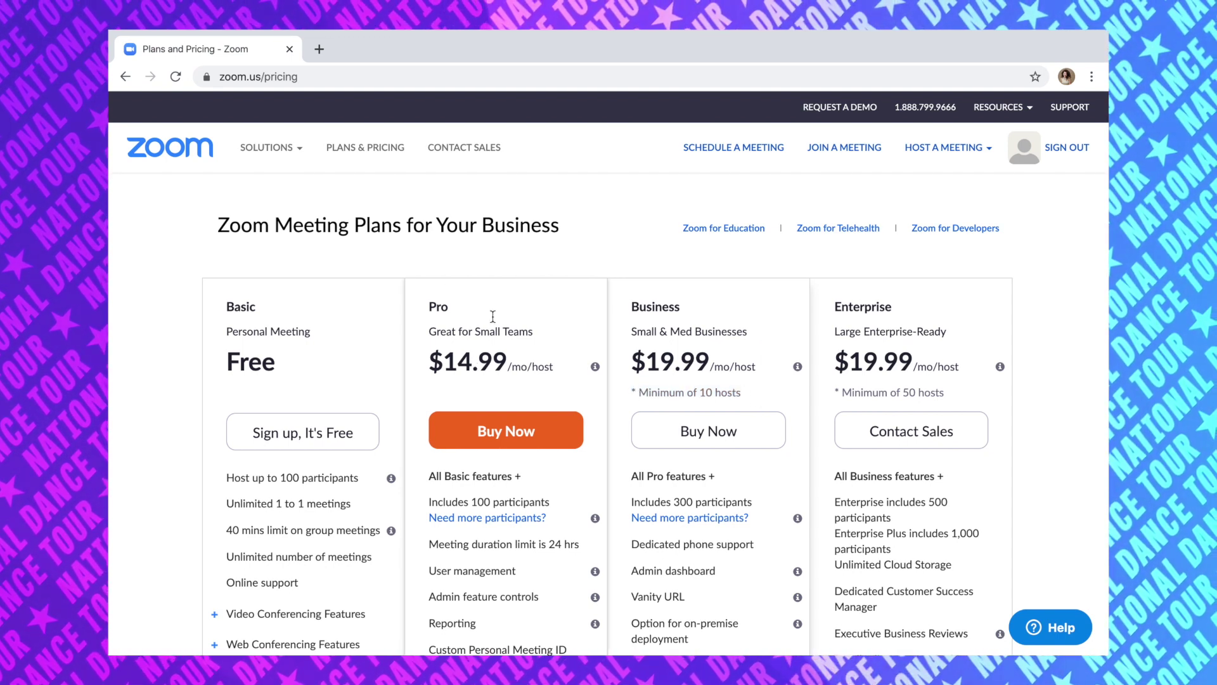
mouse_move(595, 366)
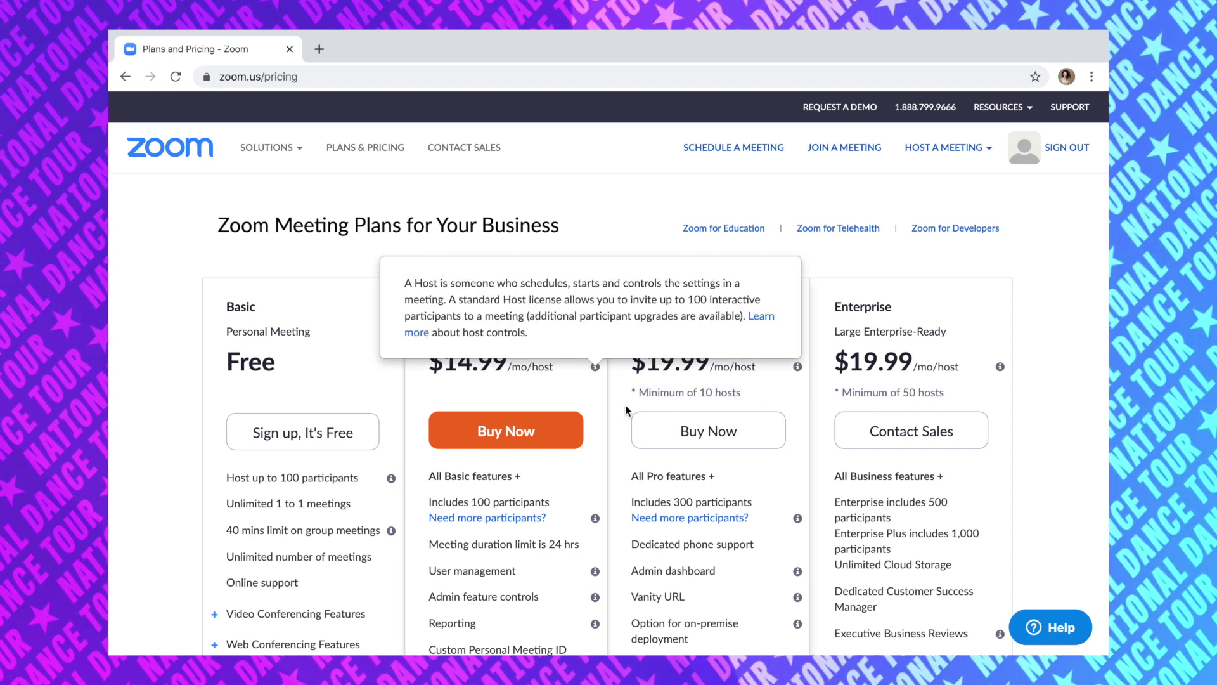
scroll(636, 561, down, 6)
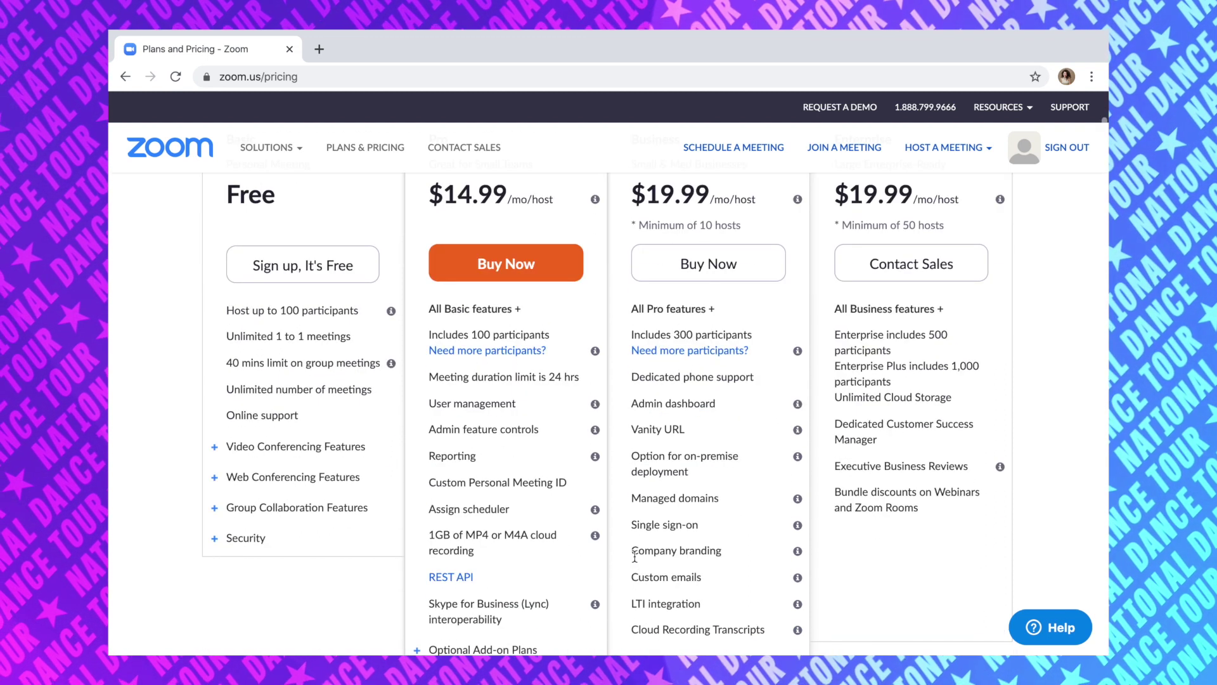
scroll(636, 561, up, 6)
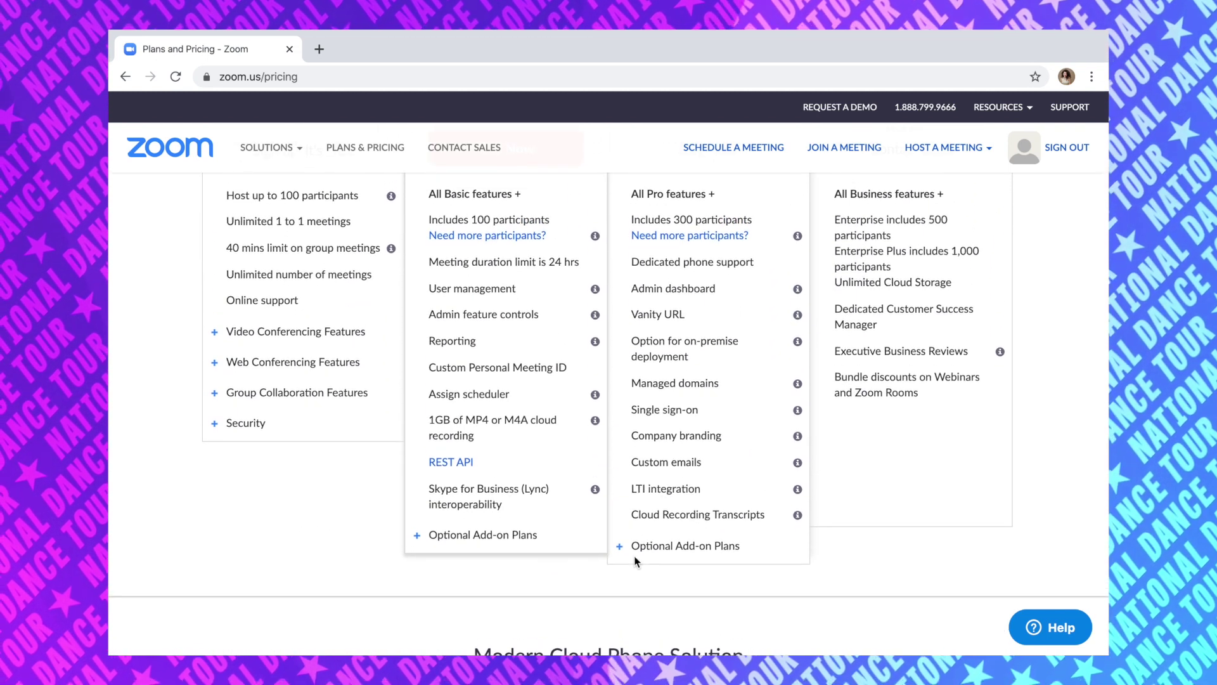